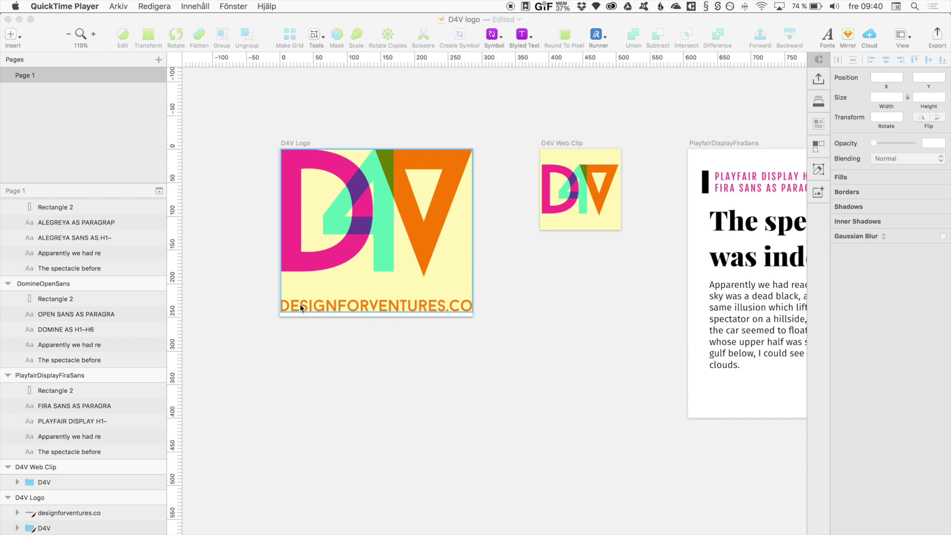
Select the D4V group in the logo artboard, look at the D4Vlogomotion document in Keyshape, and return to Sketch.
left_click(465, 209)
left_click(328, 204)
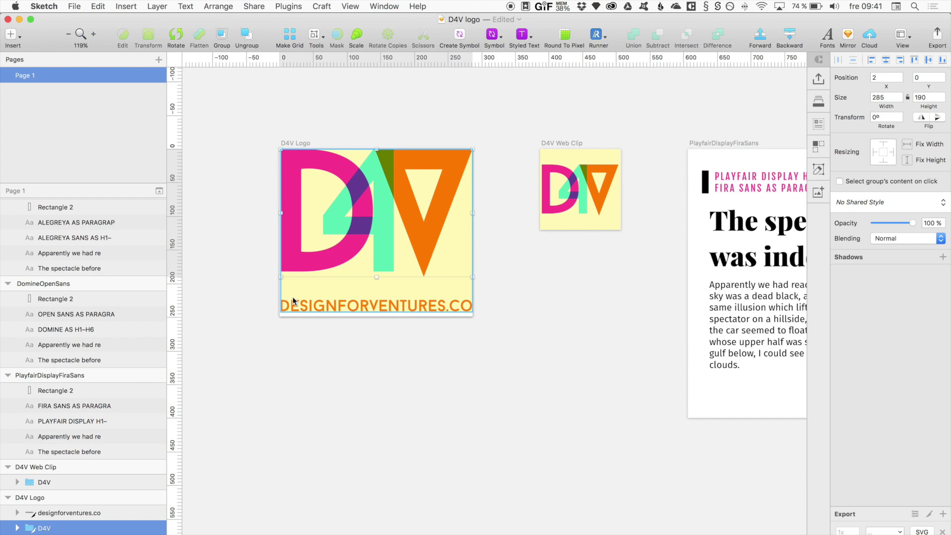
key("super+Tab")
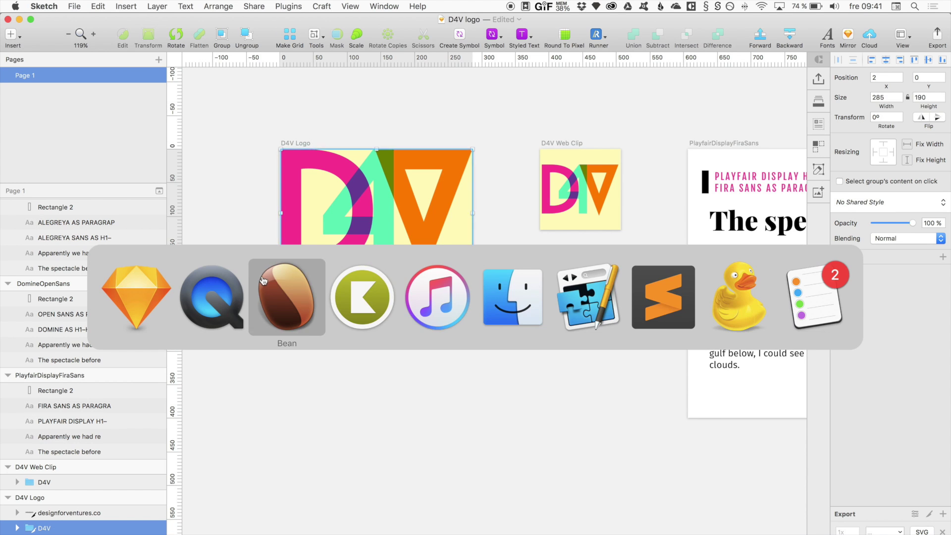
left_click(361, 296)
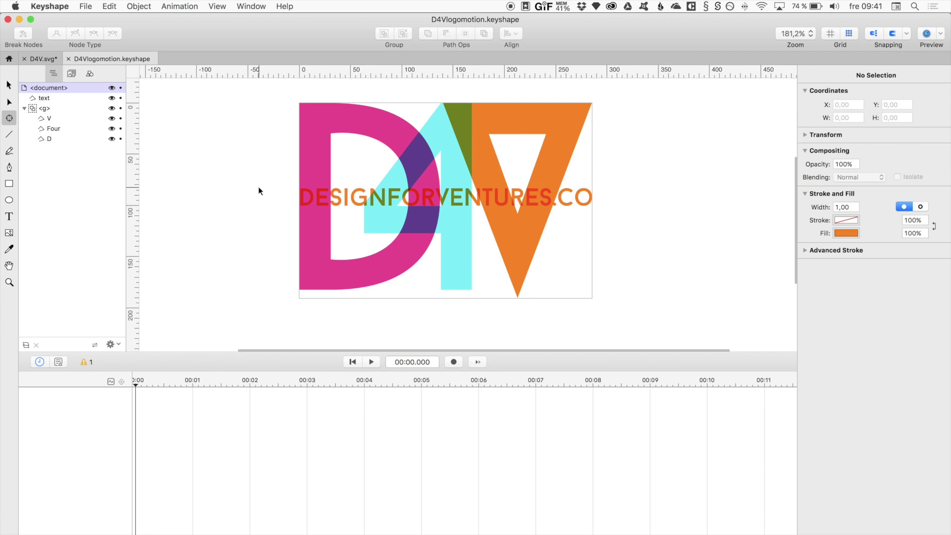
key("super+Tab")
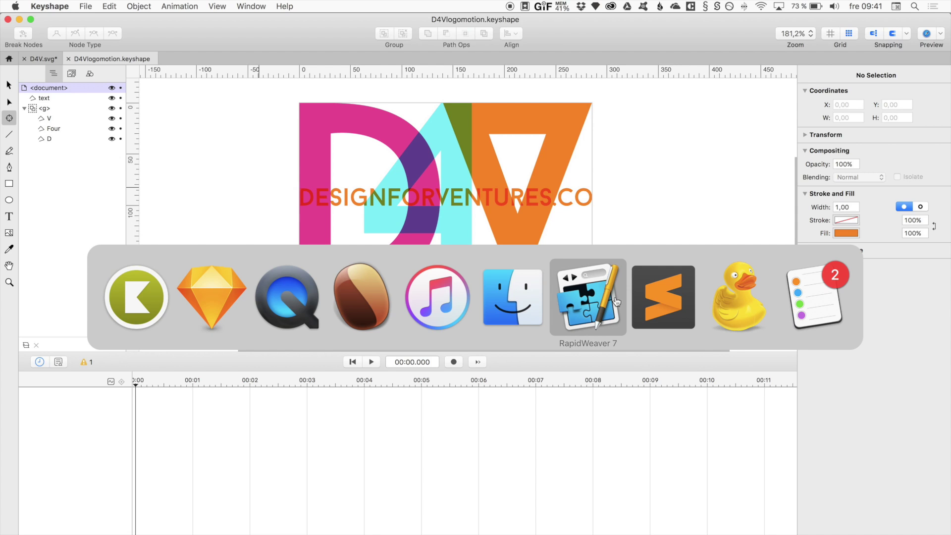
left_click(208, 296)
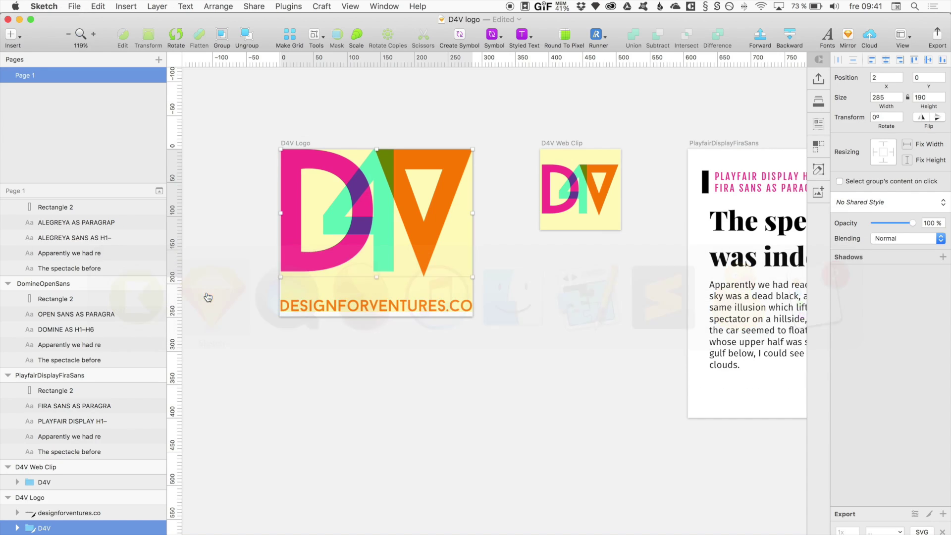
Expand the D4V group in the D4V Logo artboard and examine its letter layers and the designforventures.co layer.
left_click(382, 248)
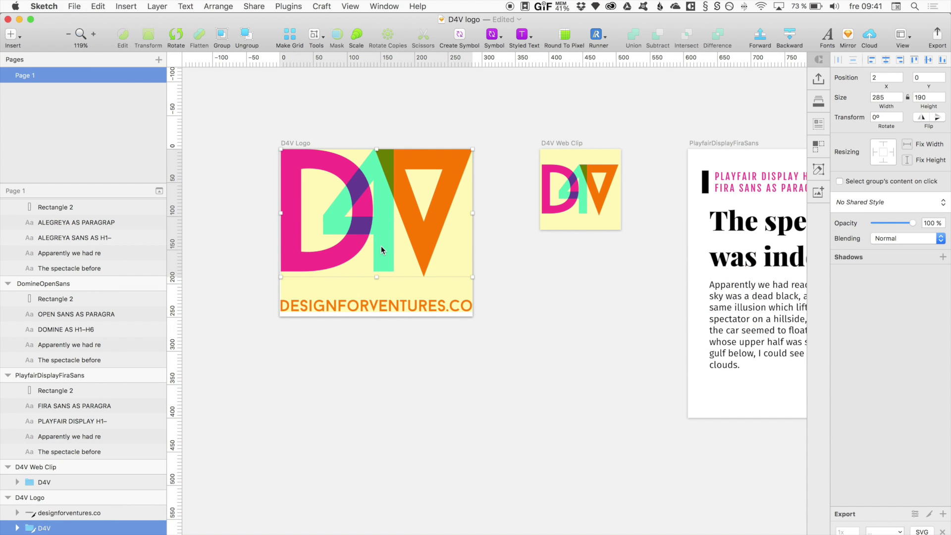
scroll(92, 348, "down", 1)
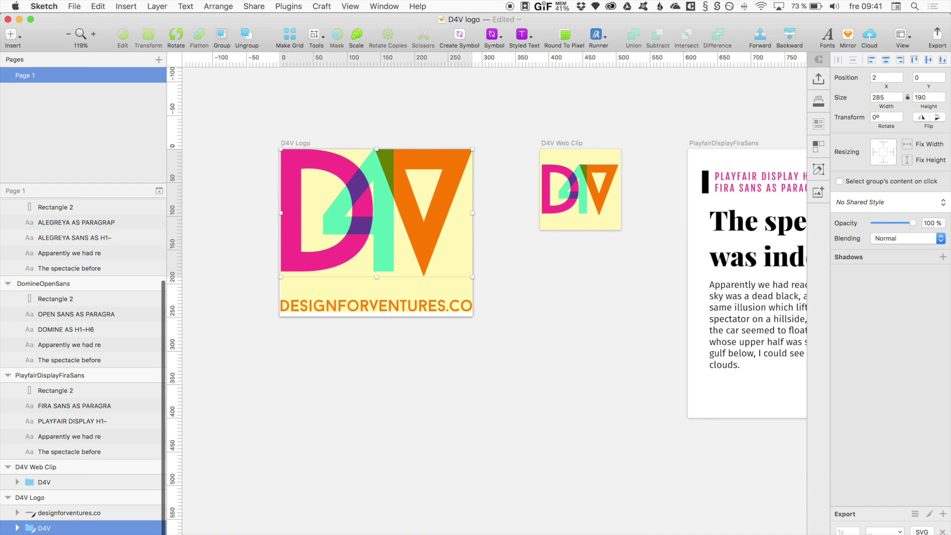
left_click(17, 524)
scroll(89, 467, "down", 2)
scroll(89, 467, "up", 1)
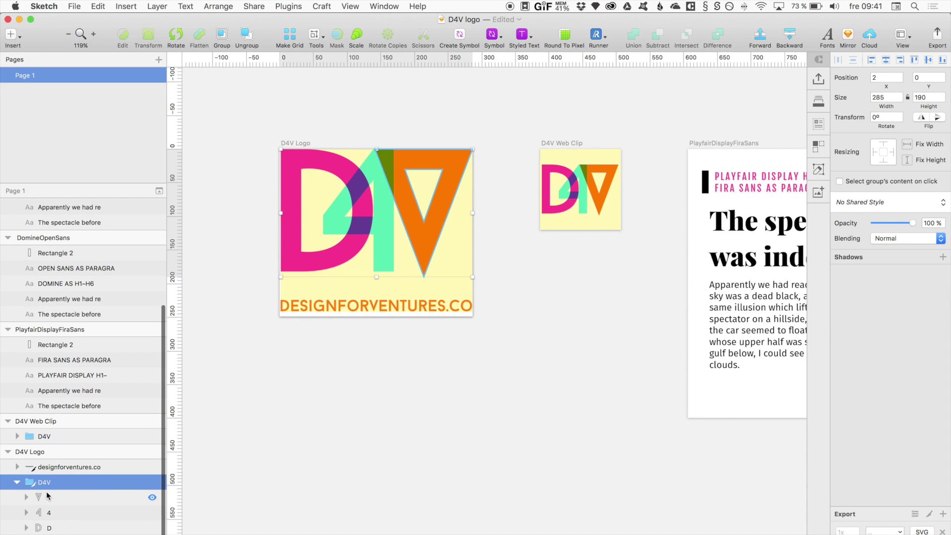
left_click(48, 512)
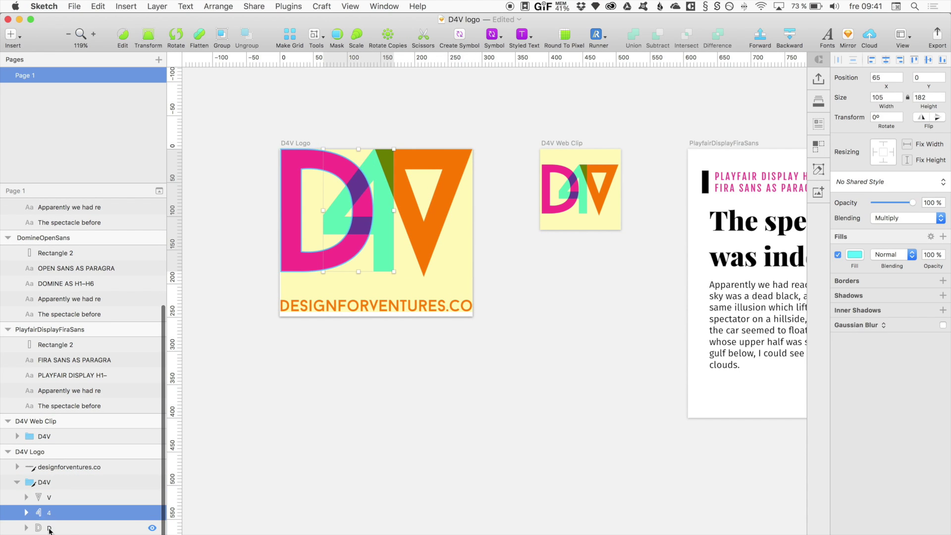
left_click(21, 483)
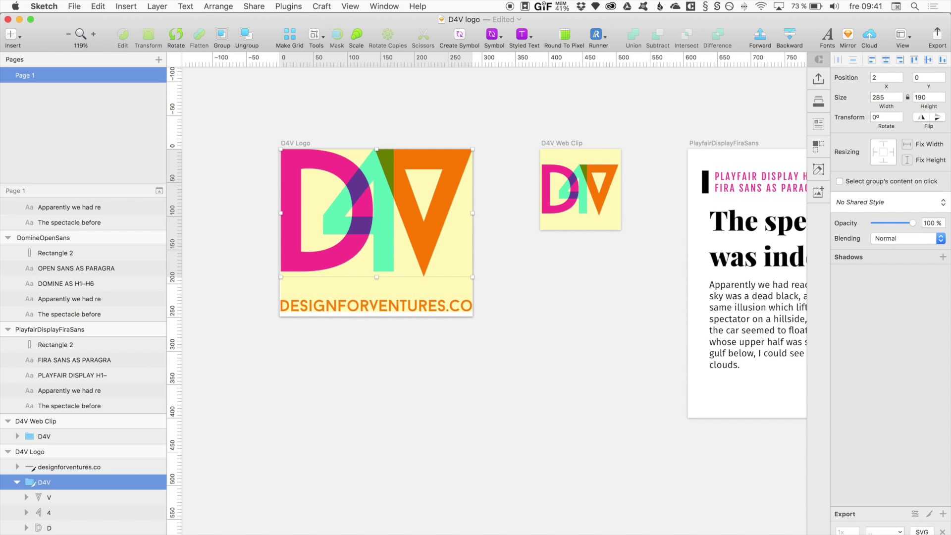
left_click(103, 467)
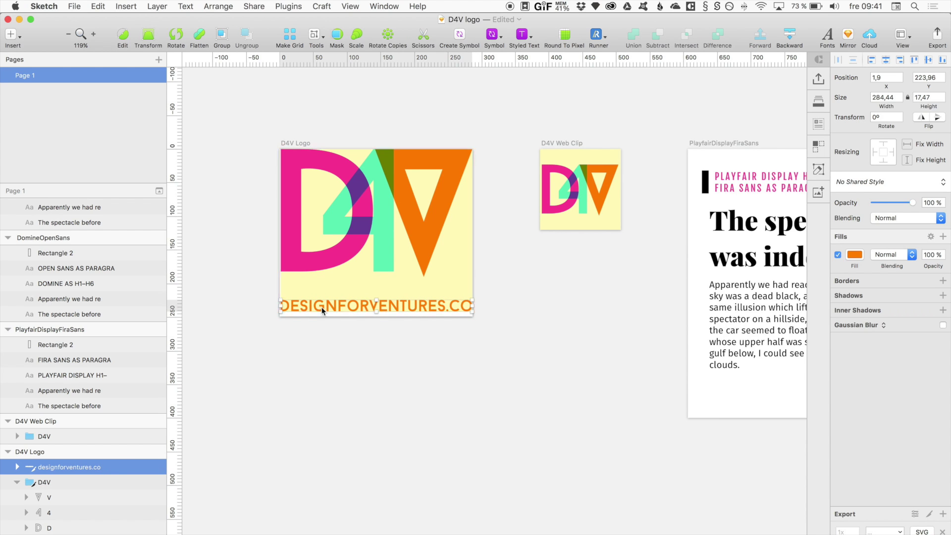
Find the Convert to Outlines command for a live text layer, using the Playfair Display heading as the example.
right_click(79, 469)
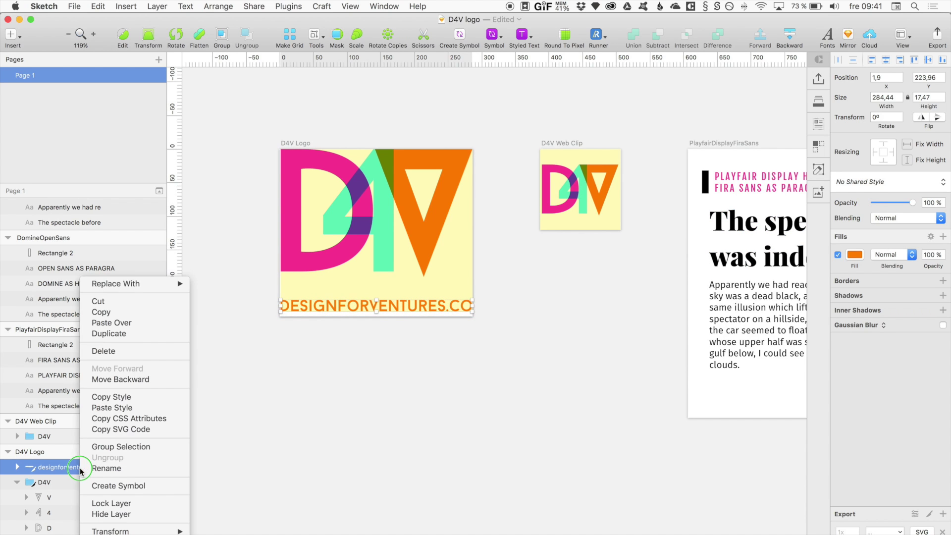
left_click(245, 471)
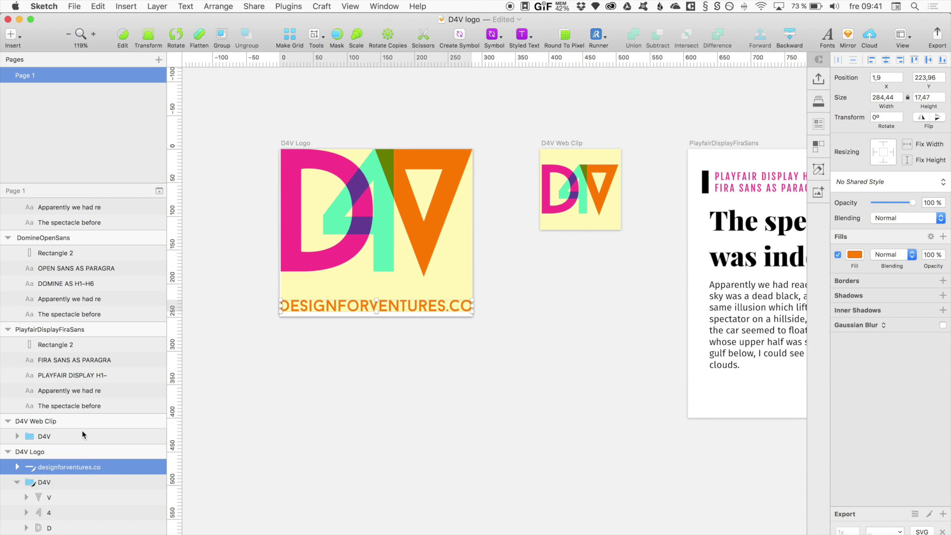
left_click(67, 406)
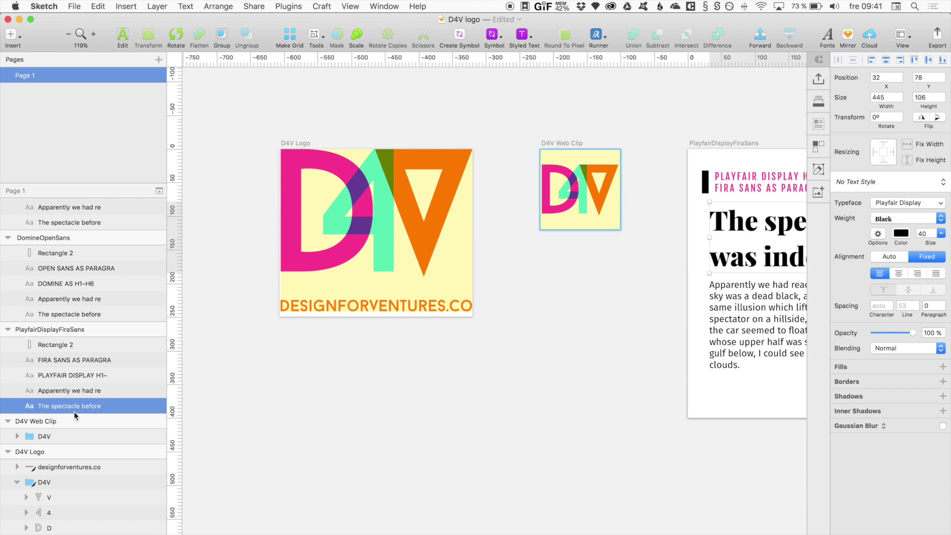
left_click(186, 6)
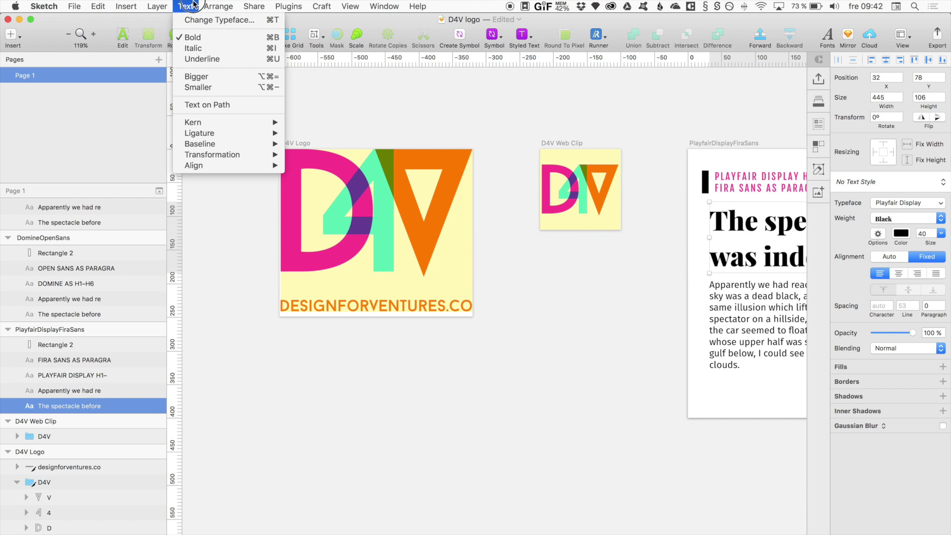
mouse_move(147, 8)
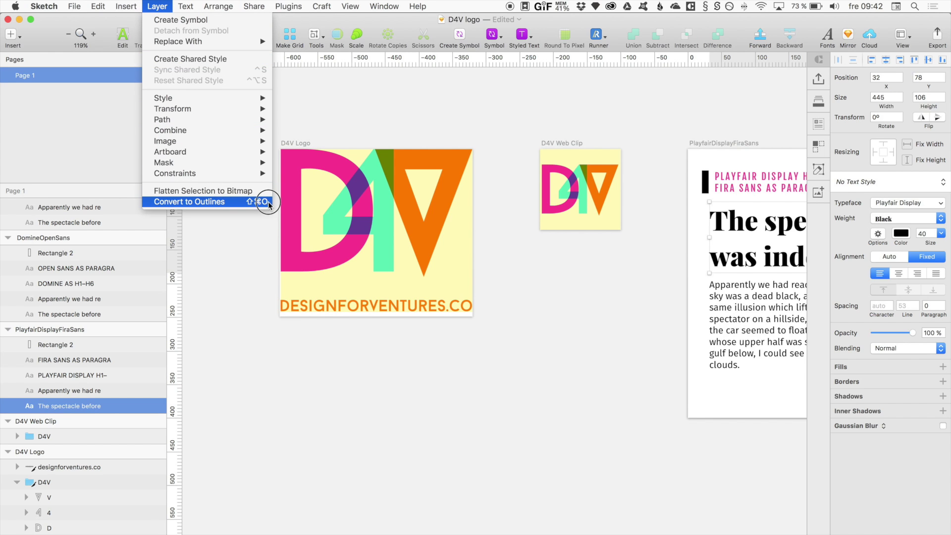
left_click(297, 369)
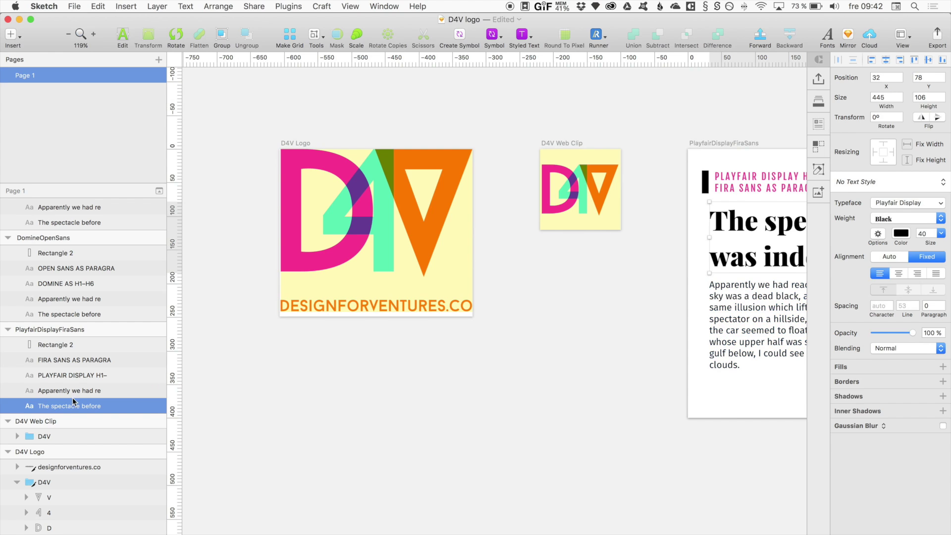
left_click(76, 467)
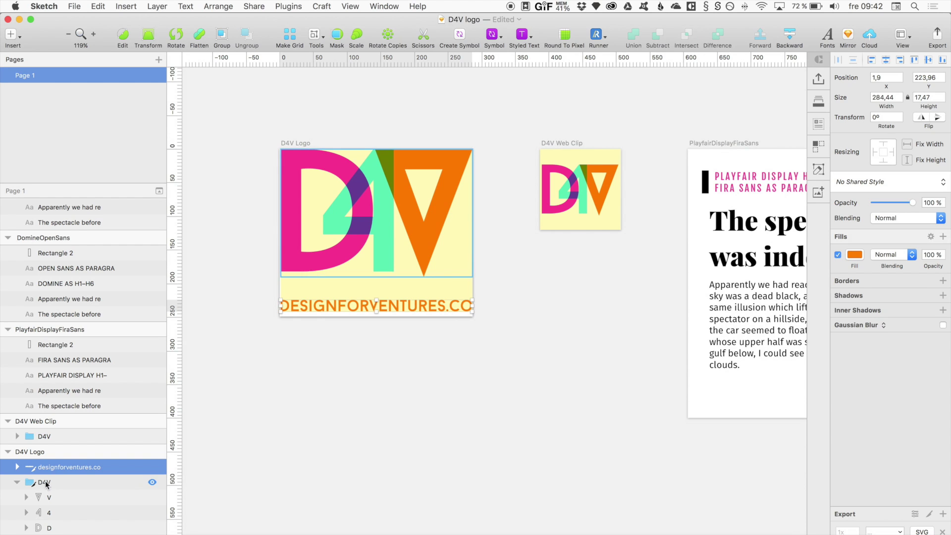
Switch to Finder and preview designforventures.co.svg and the SVG file above it in the PrepForAnimations folder.
key("super+Tab")
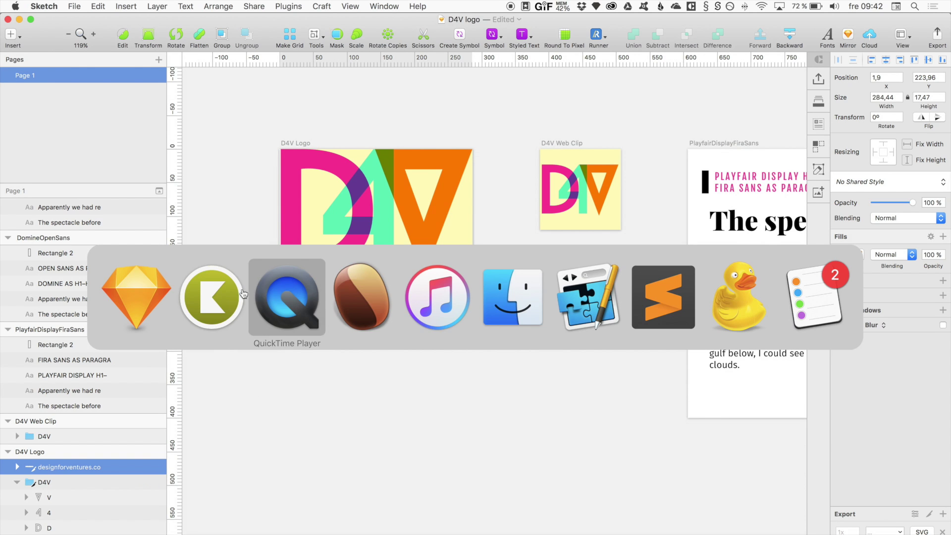
left_click(522, 283)
left_click(202, 97)
left_click(203, 112)
key("space")
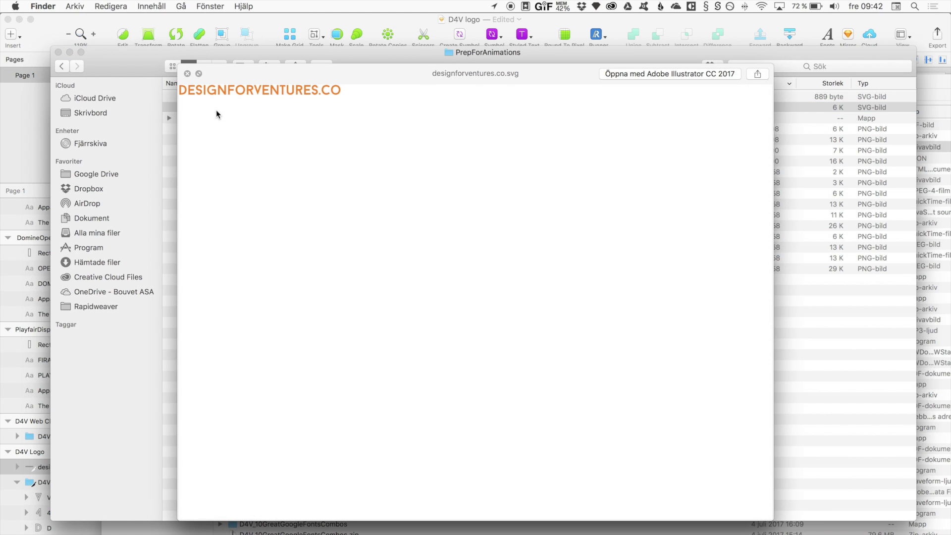
key("Up")
key("space")
Switch to Keyshape and examine the letter group, the text path, and the V and Four paths.
key("super+Tab")
key("super+Tab")
left_click(299, 282)
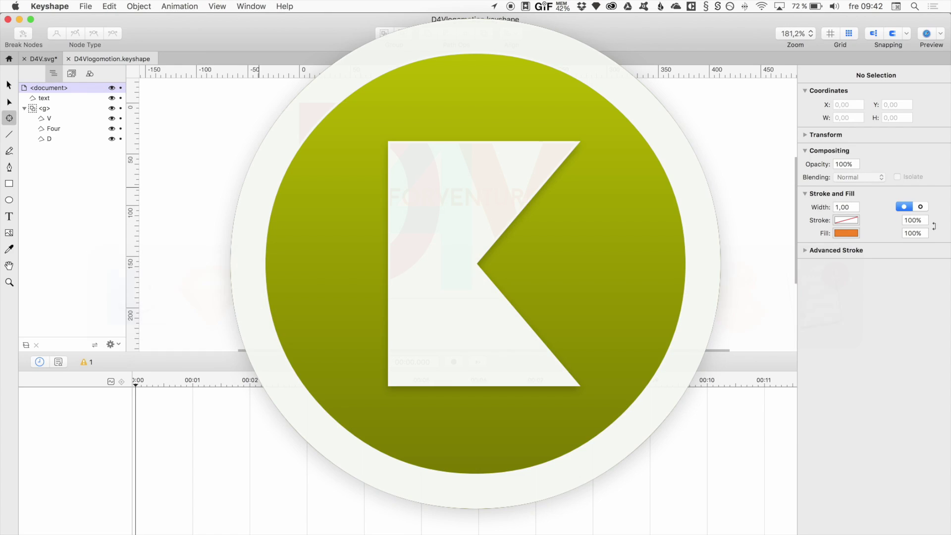
left_click(52, 117)
left_click(51, 109)
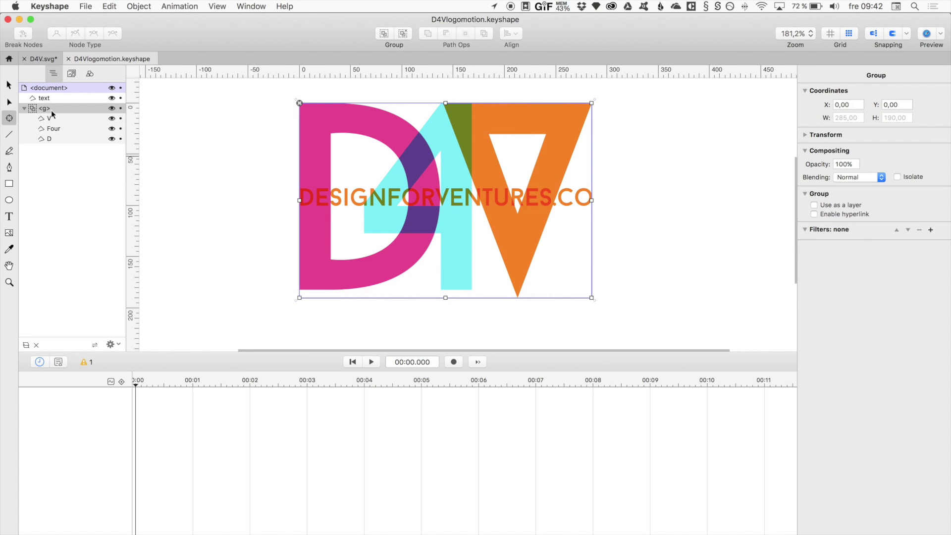
left_click(318, 193)
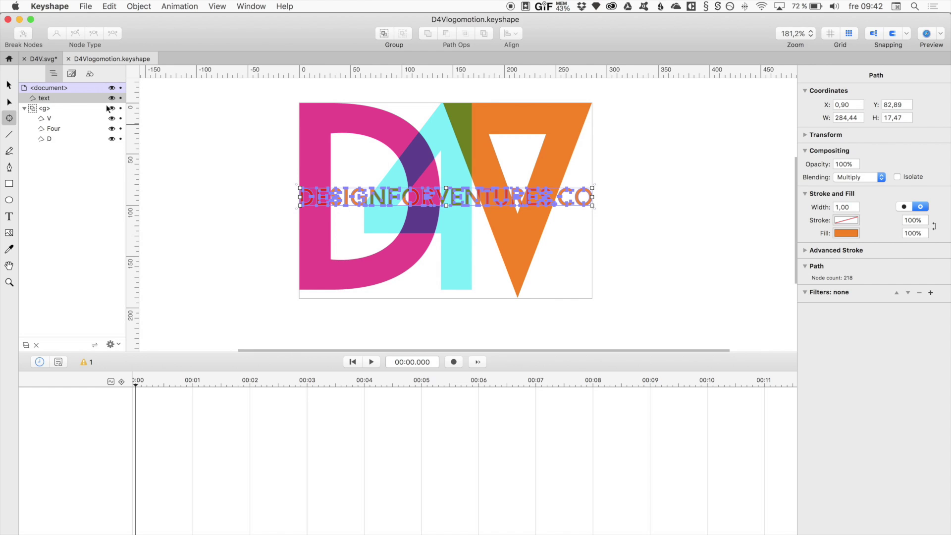
left_click(50, 118)
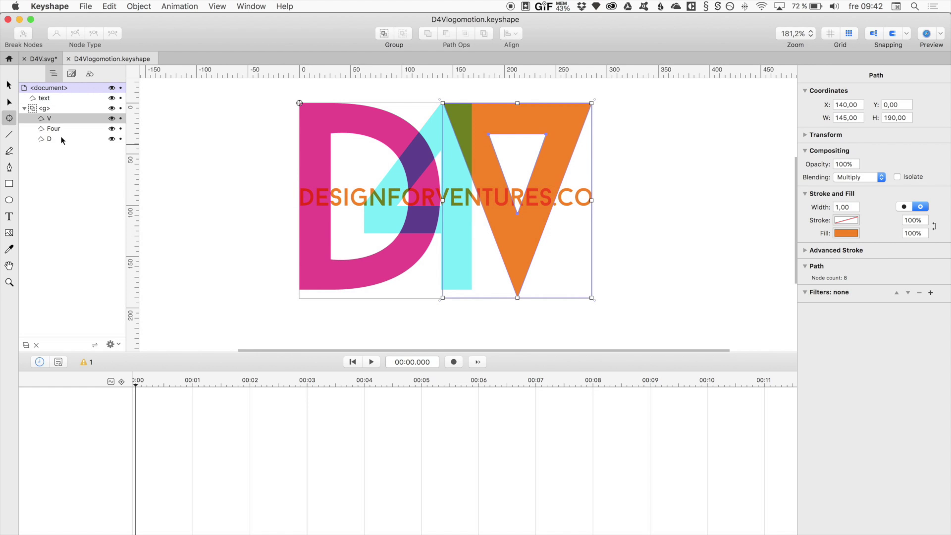
left_click(55, 129)
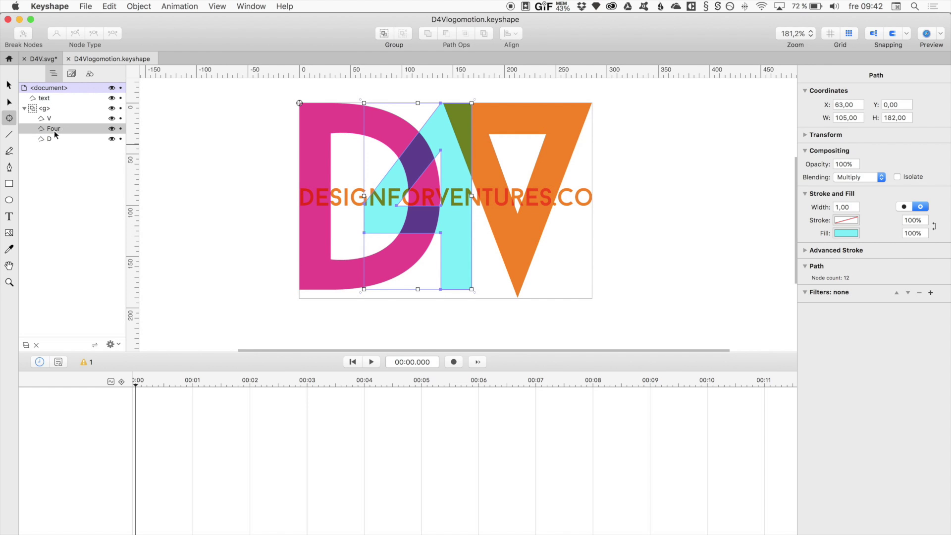
Move the V's anchor point to its bottom tip, then test scaling about that point and undo the scaling.
left_click(50, 117)
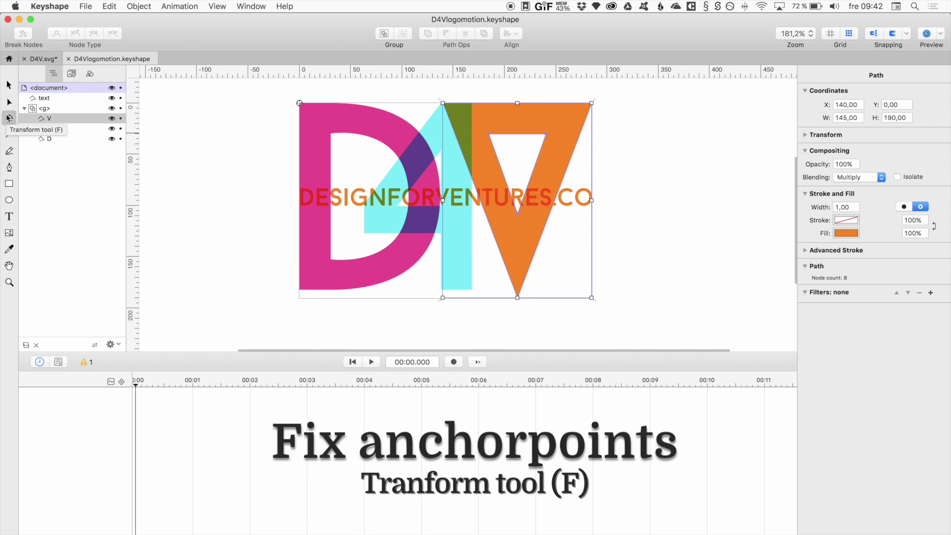
scroll(282, 119, "left", 1)
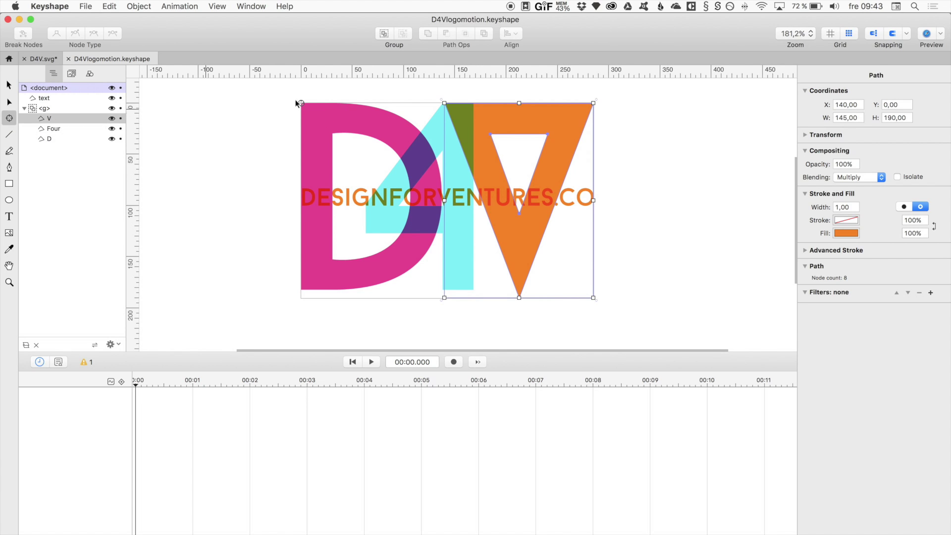
left_click_drag(301, 103, 518, 297)
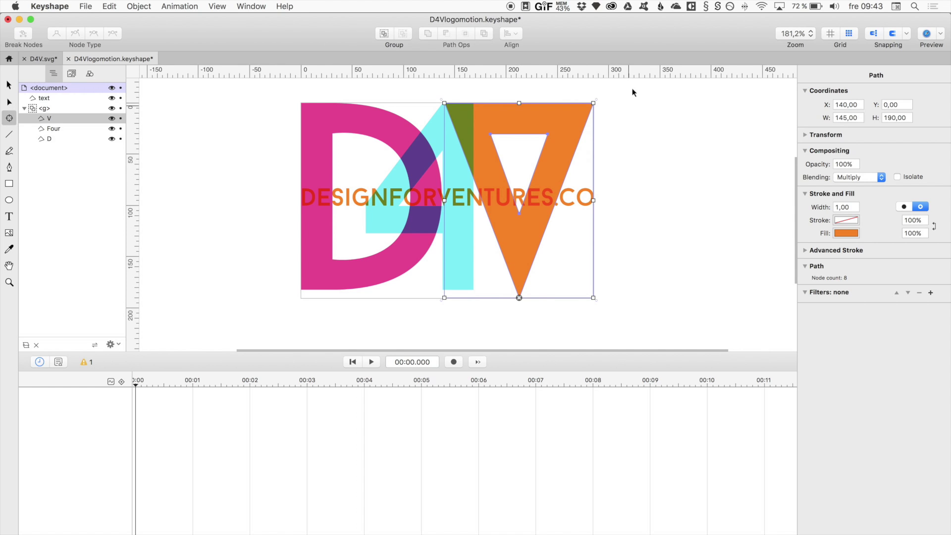
left_click_drag(594, 103, 618, 147)
key("super+z")
Try the Four's anchor point at its bottom-right corner, test scaling about it to roughly 0.4, and undo the scaling.
left_click(427, 133)
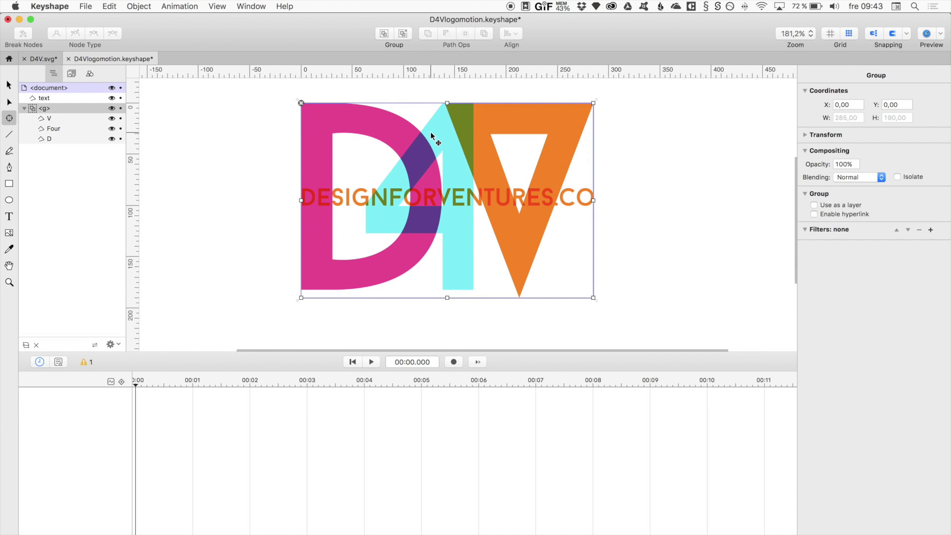
left_click(59, 118)
left_click(59, 130)
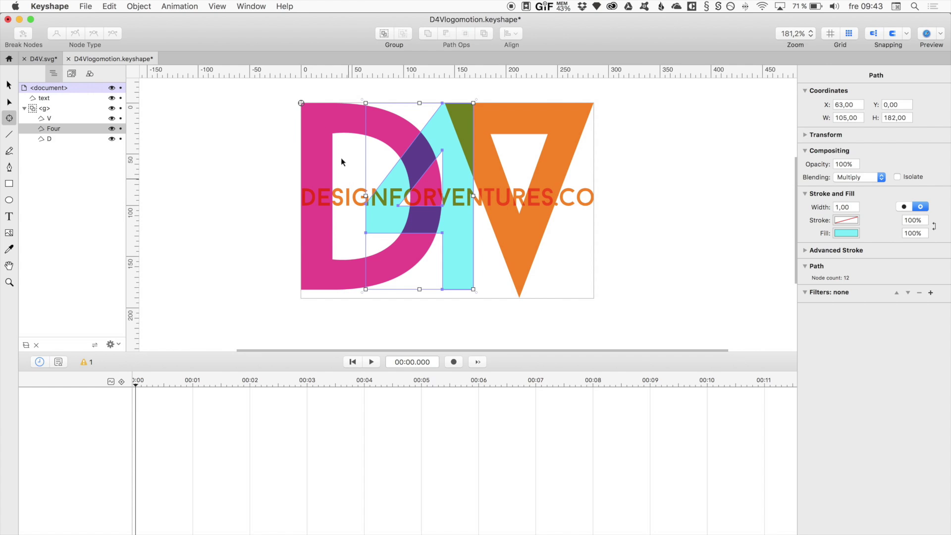
left_click(300, 103)
left_click_drag(301, 103, 473, 290)
left_click_drag(366, 103, 431, 165)
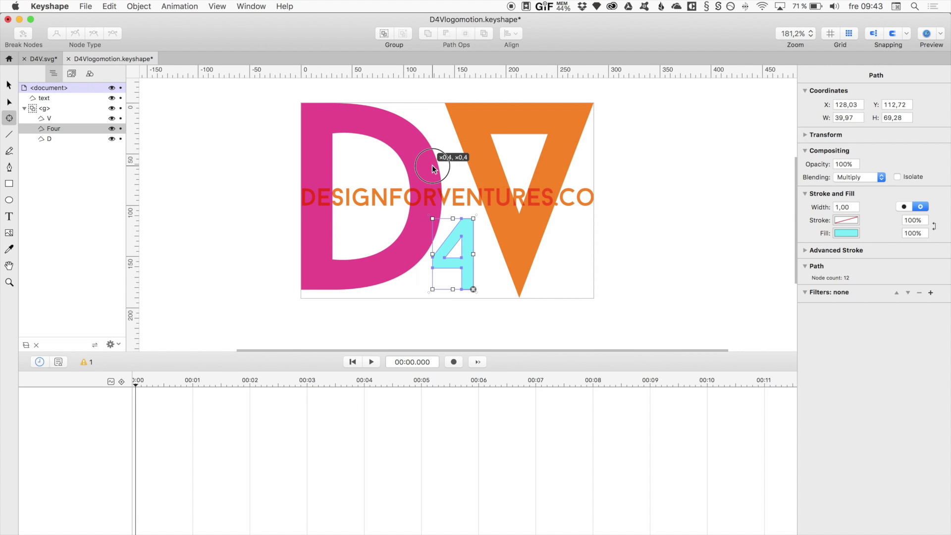
key("super+z")
Try scaling the D down about its top-left anchor point, and undo the scaling.
left_click(53, 139)
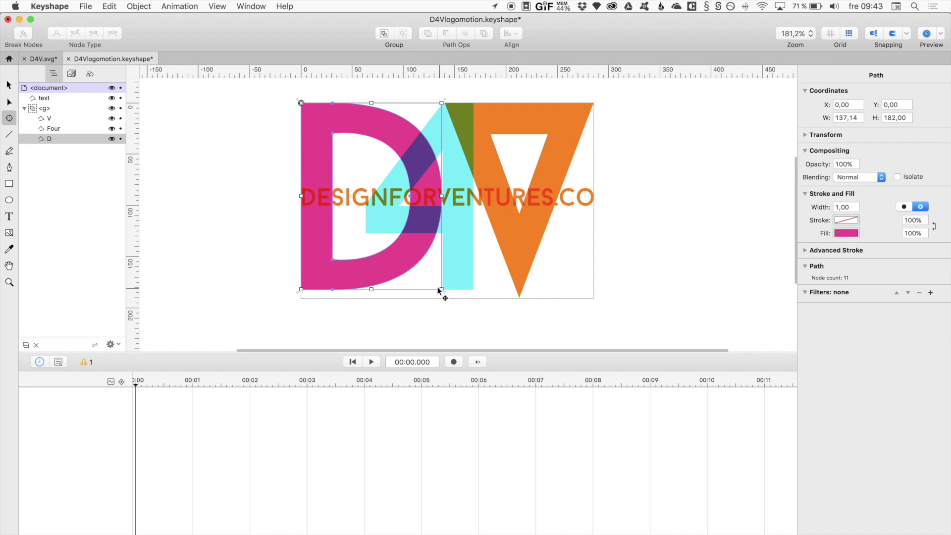
left_click_drag(442, 289, 367, 188)
key("super+z")
Move the Four's anchor point to the left edge of its shape.
left_click(47, 128)
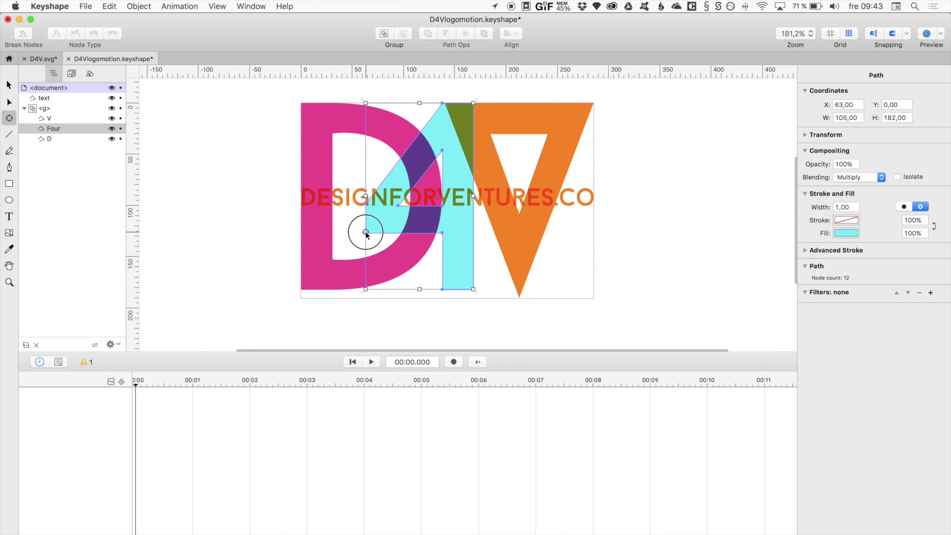
mouse_move(365, 287)
left_mouse_down()
mouse_move(417, 233)
mouse_move(353, 286)
mouse_move(365, 288)
left_mouse_up()
left_click(49, 118)
Try scaling the DESIGNFORVENTURES.CO text slightly in height from its upper edge, and undo the scaling.
left_click(50, 98)
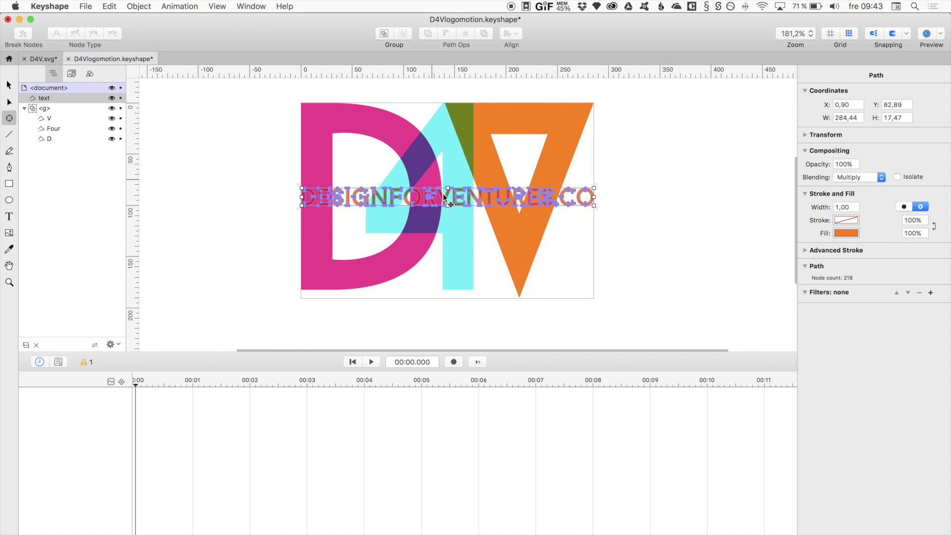
key("z")
left_click(382, 202)
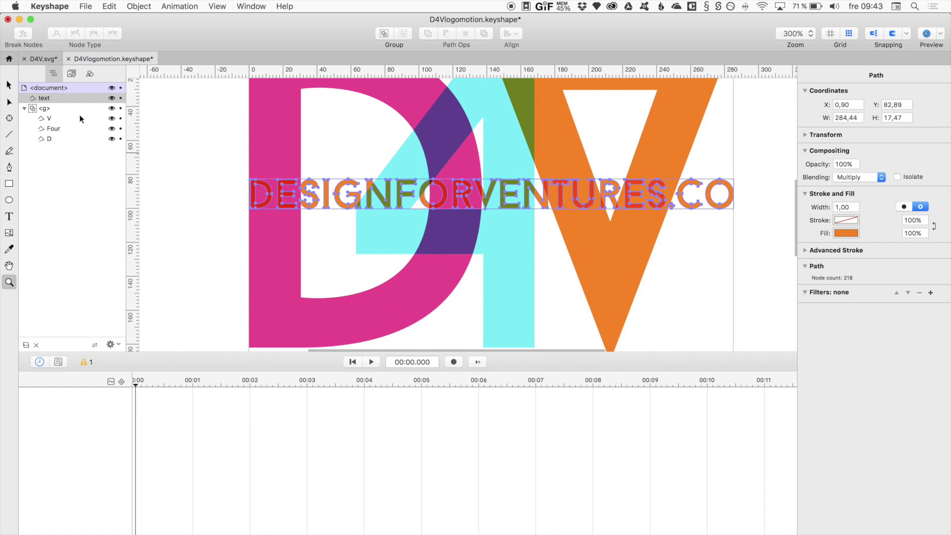
left_click(8, 118)
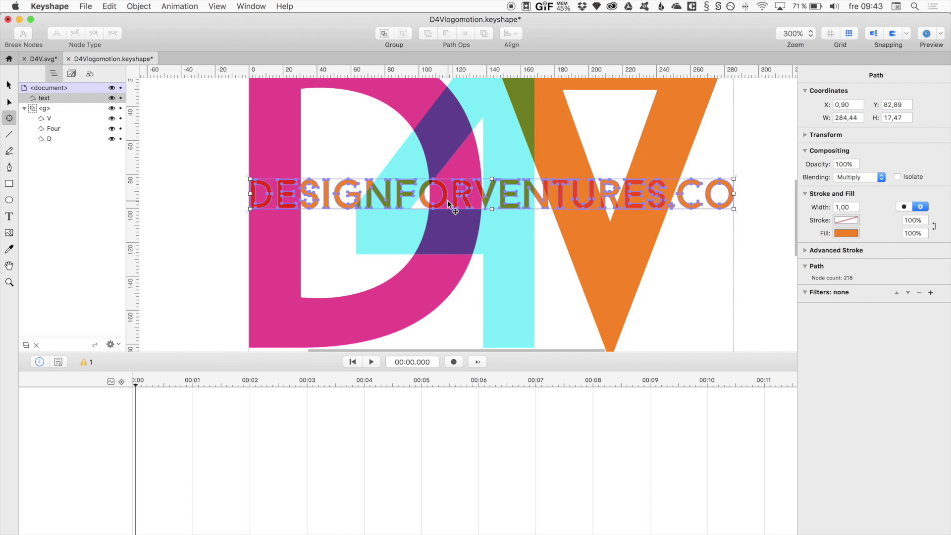
scroll(443, 200, "down", 3)
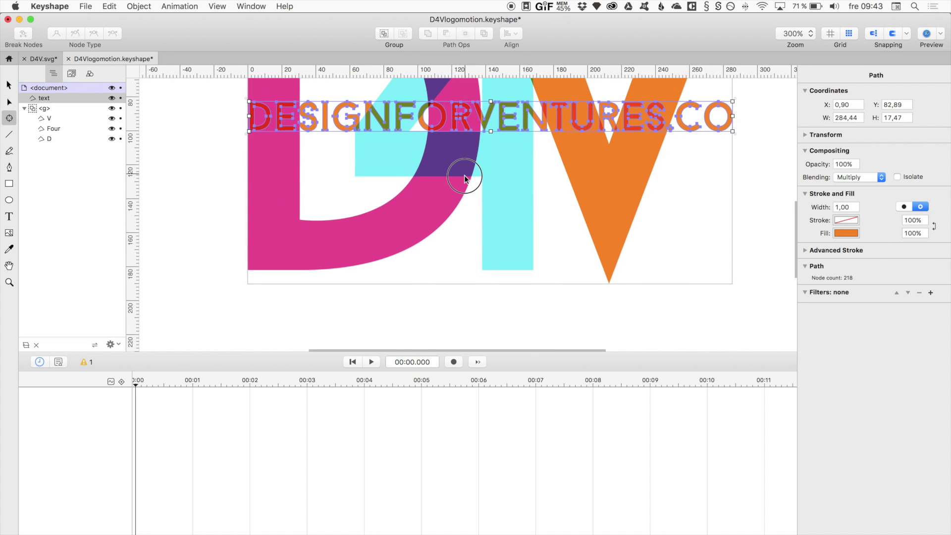
scroll(456, 277, "up", 6)
scroll(410, 227, "down", 5)
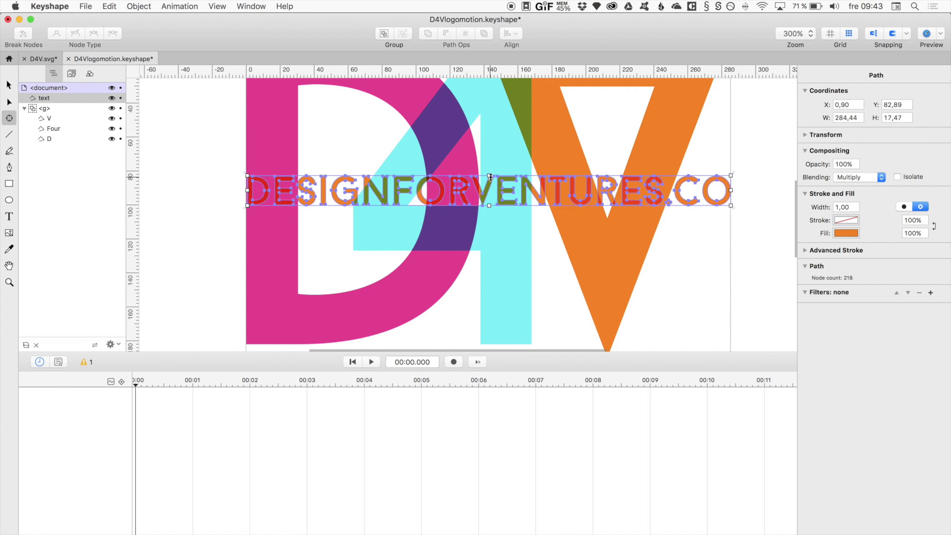
left_click_drag(489, 178, 491, 185)
key("super+z")
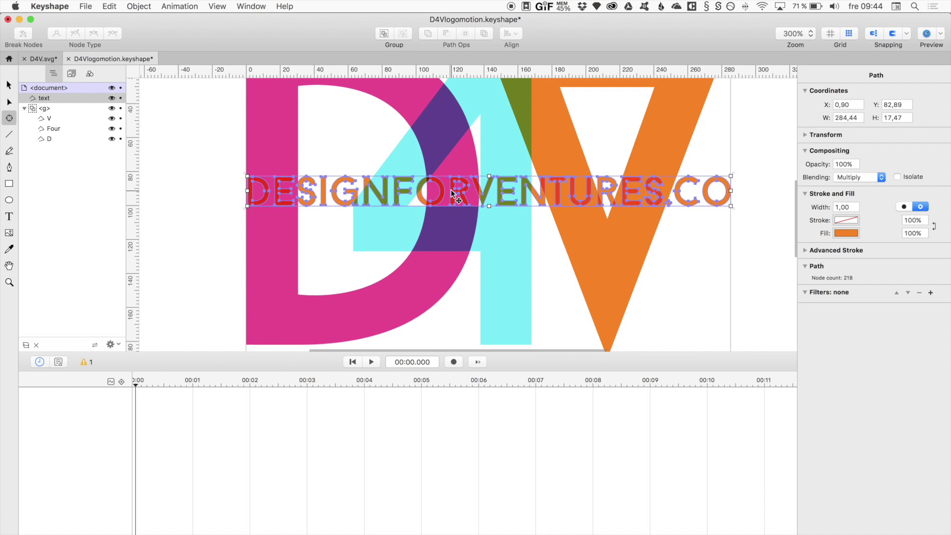
Move the text path's anchor point to the bottom-right corner of its bounding box.
scroll(451, 190, "up", 3)
scroll(450, 189, "down", 6)
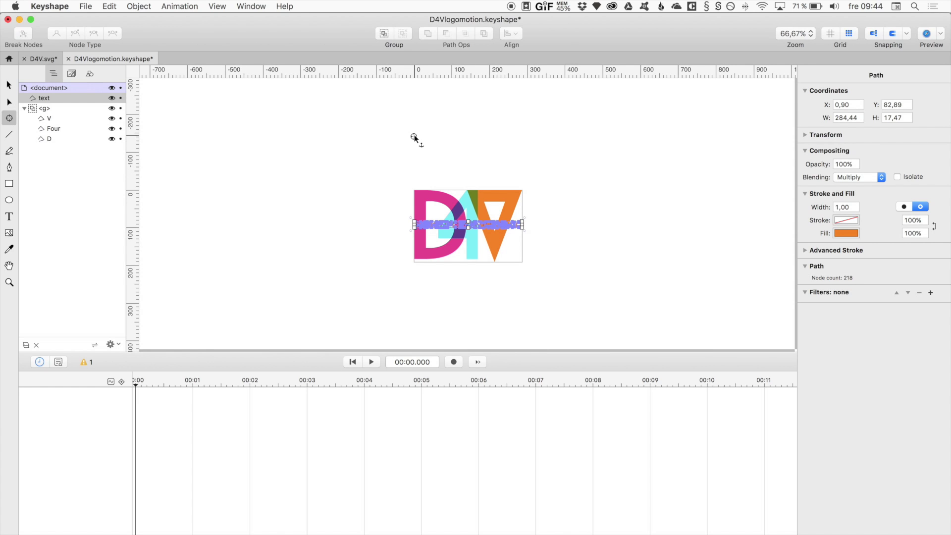
key("z")
left_click(438, 170)
left_click(439, 174)
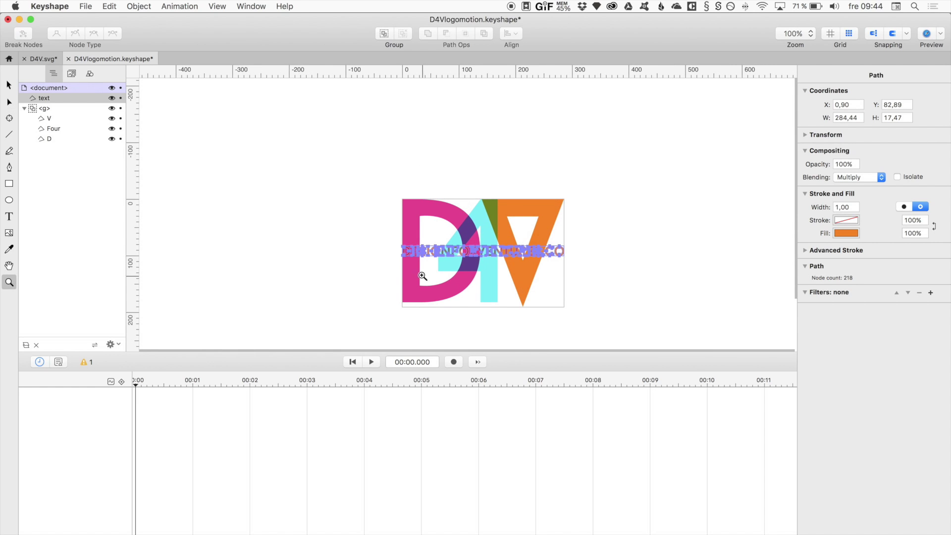
left_click(9, 117)
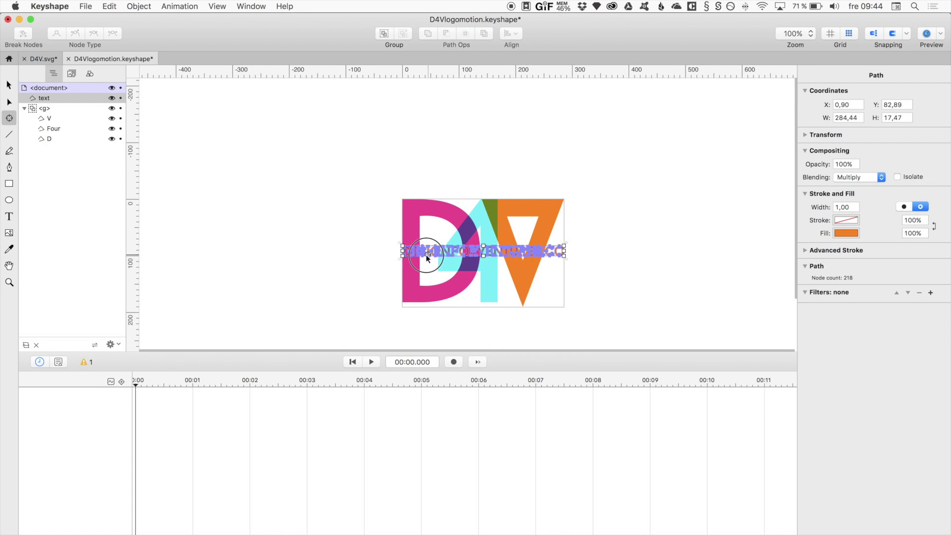
key("z")
left_click(542, 251)
left_click(548, 257)
left_click(559, 258)
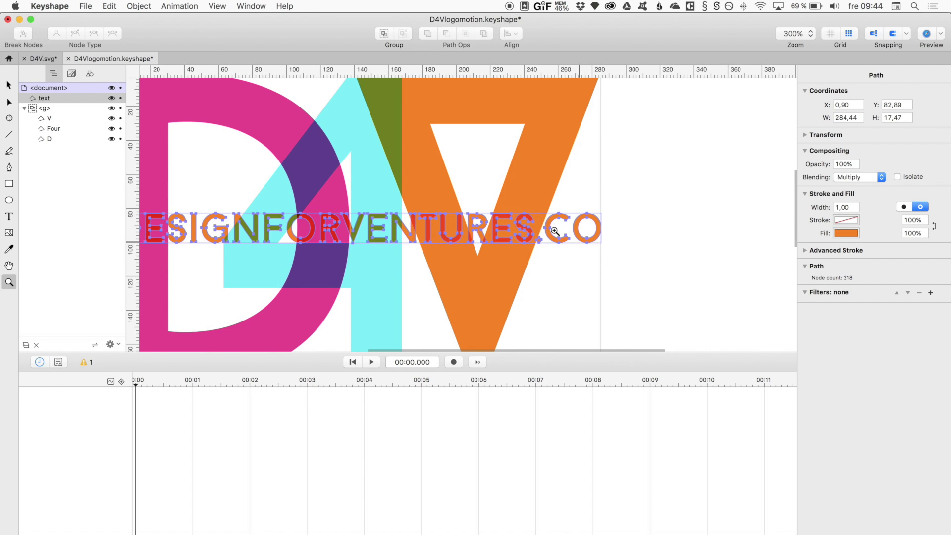
key("q")
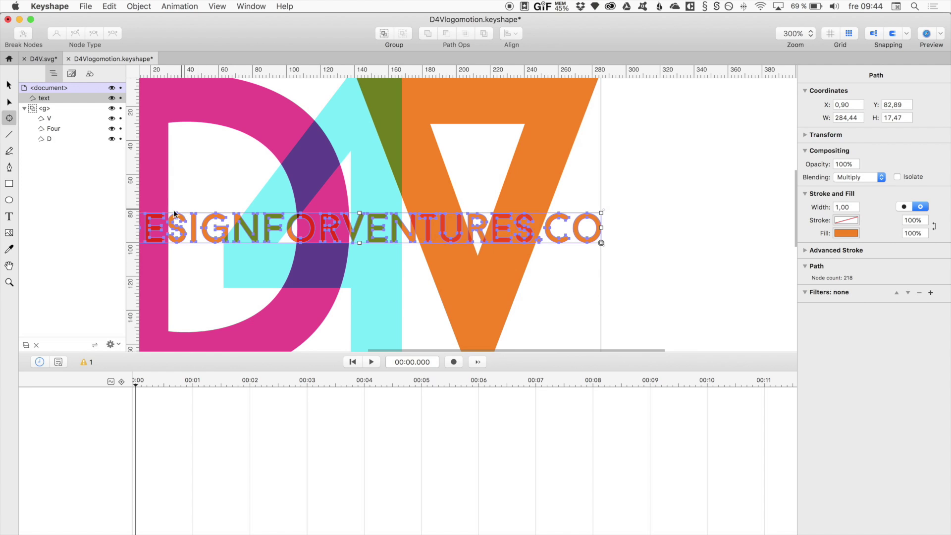
Try nudging the text and the letter group together to the right, and undo the move.
scroll(297, 187, "left", 5)
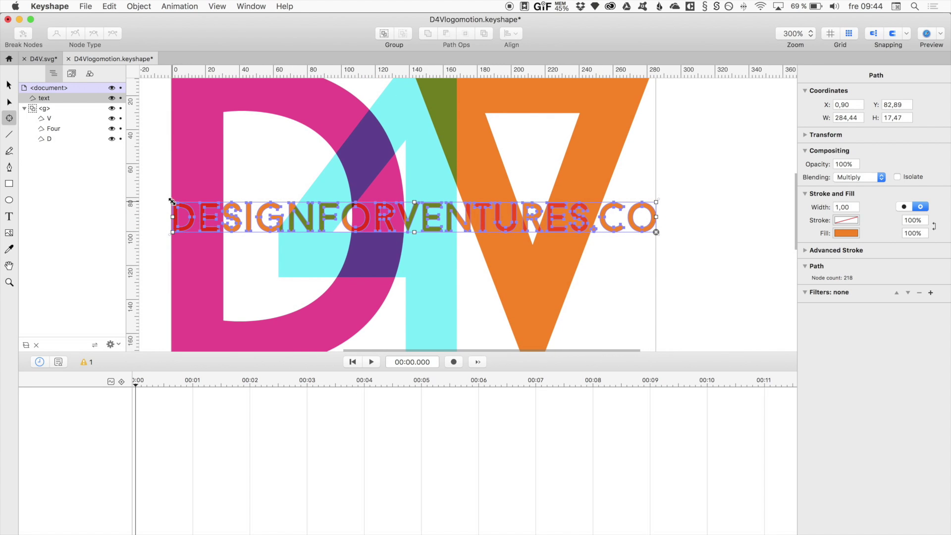
key("super+a")
key("Right")
key("Right")
key("Right")
key("Right")
key("Right")
key("Right")
key("Right")
key("Right")
key("Right")
key("Right")
key("Right")
key("Right")
key("Right")
key("Right")
key("Right")
key("Right")
key("Right")
key("super+z")
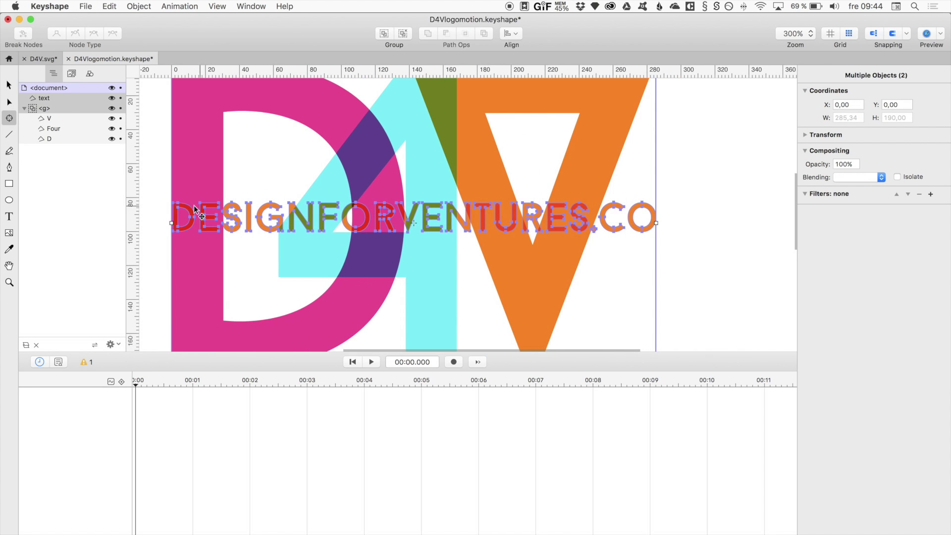
Test scaling the text path from its top-left corner, then undo the scaling and deselect it.
left_click(54, 98)
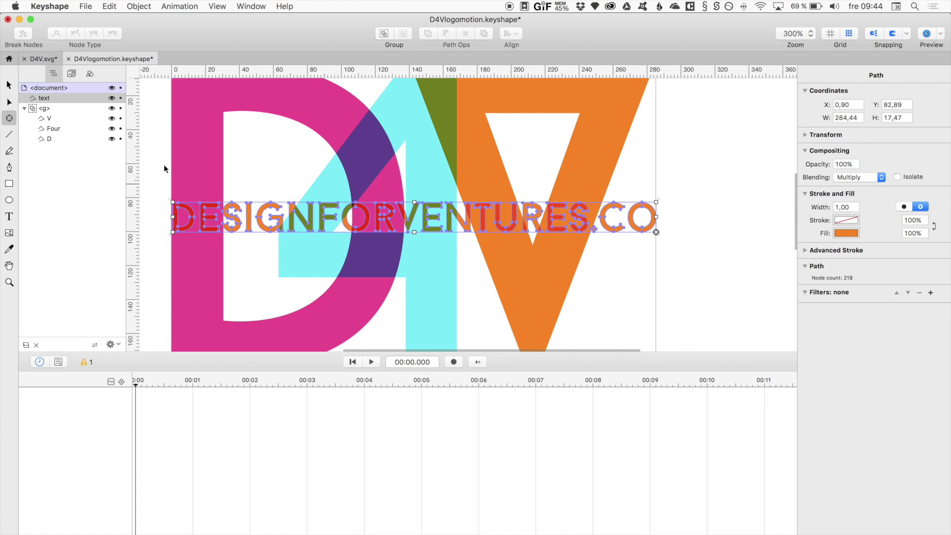
left_click_drag(176, 201, 98, 146)
key("super+z")
left_click(169, 171)
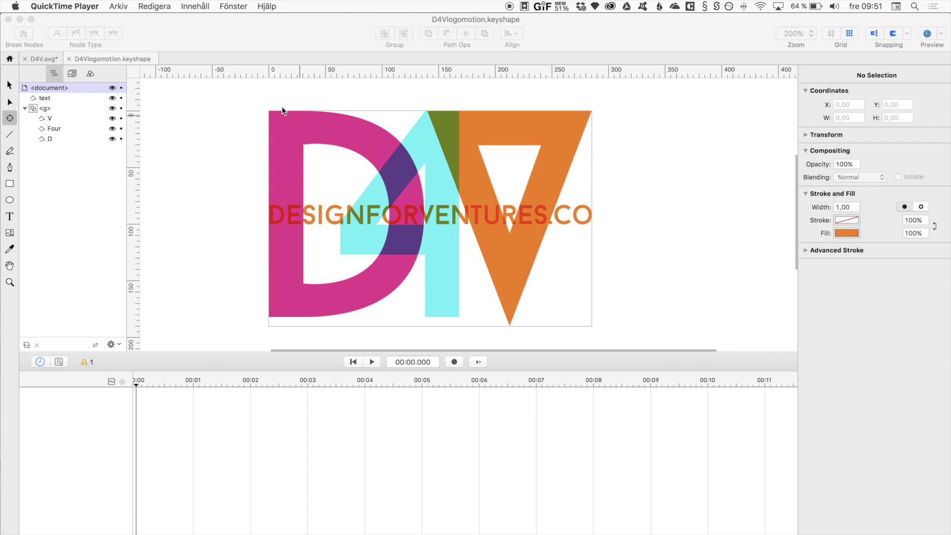
left_click(257, 40)
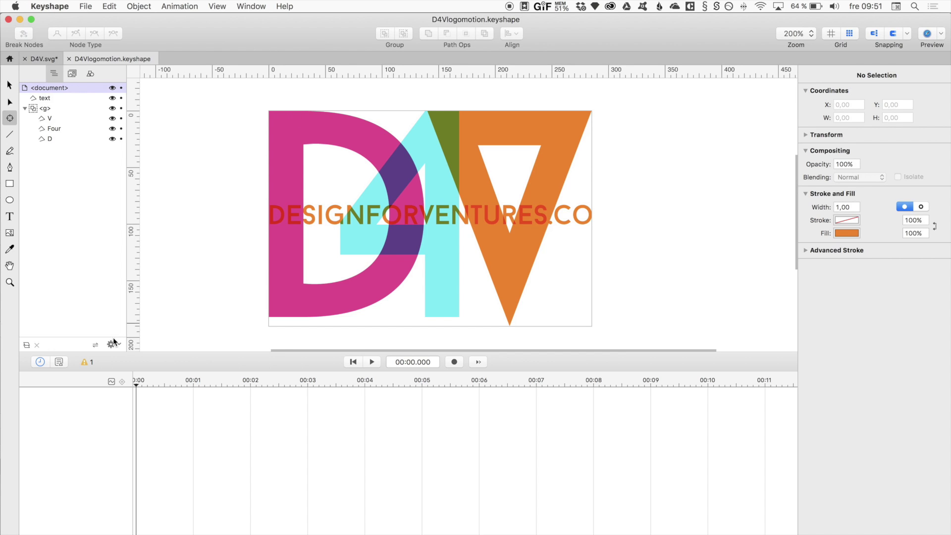
left_click(49, 5)
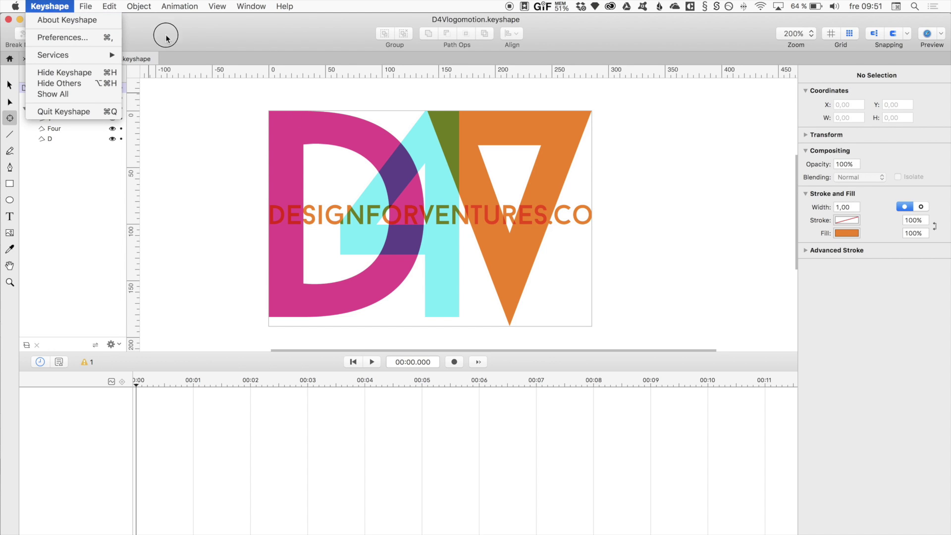
left_click(209, 34)
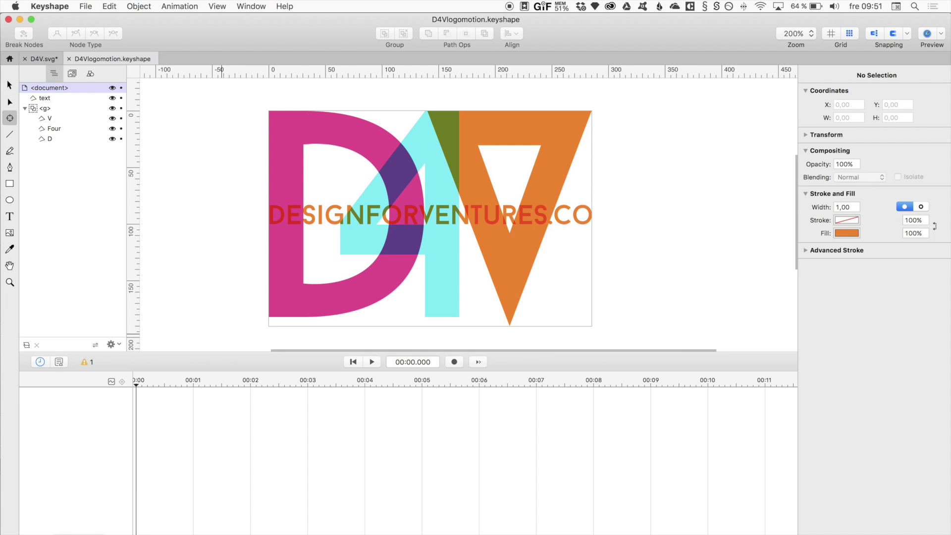
scroll(292, 213, "left", 1)
scroll(287, 216, "up", 2)
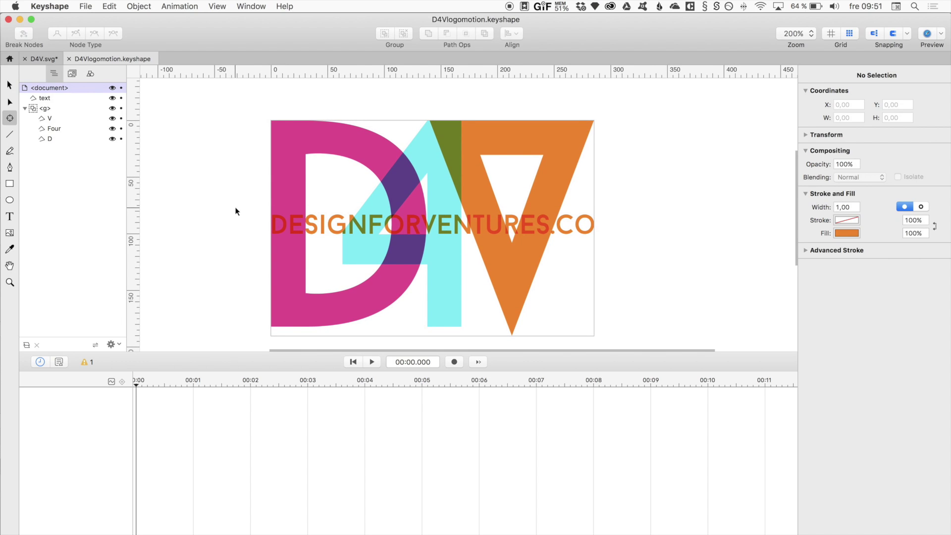
scroll(238, 217, "down", 3)
left_click(313, 207)
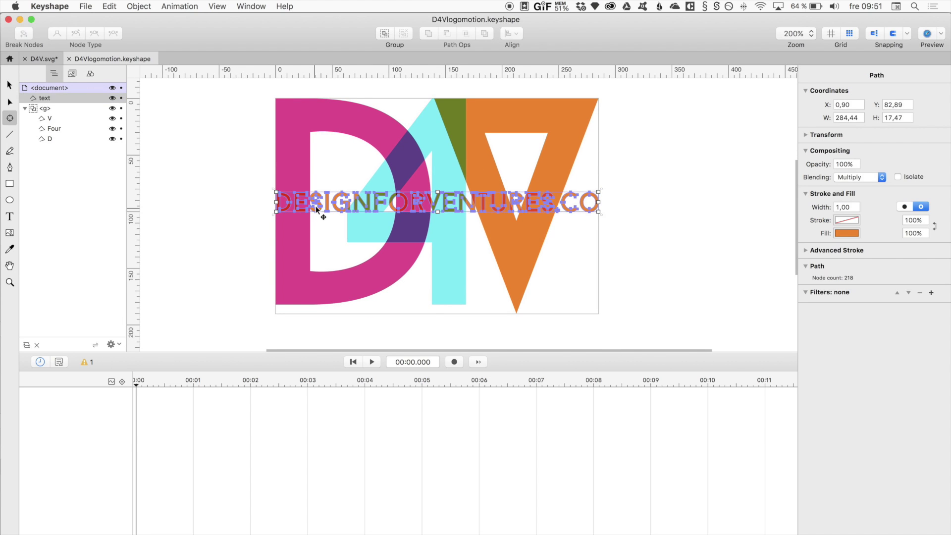
left_click(407, 144)
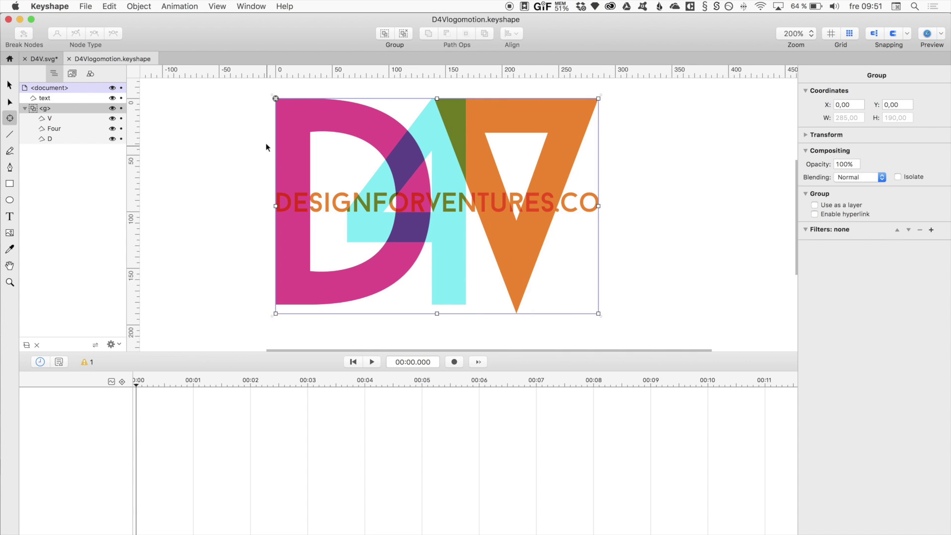
Examine the compatibility issues reported for the SVG / KeyshapeJS animation and return to the timeline.
left_click(82, 365)
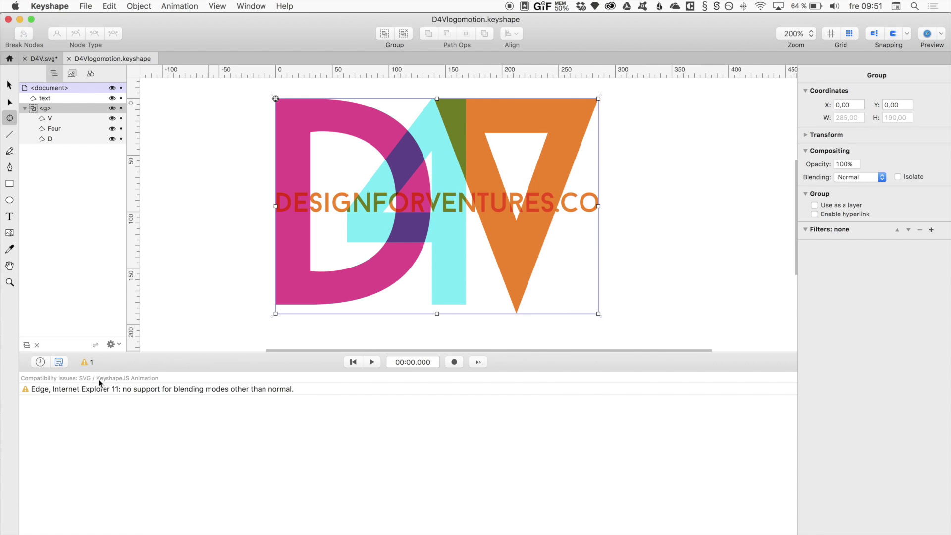
left_click(41, 362)
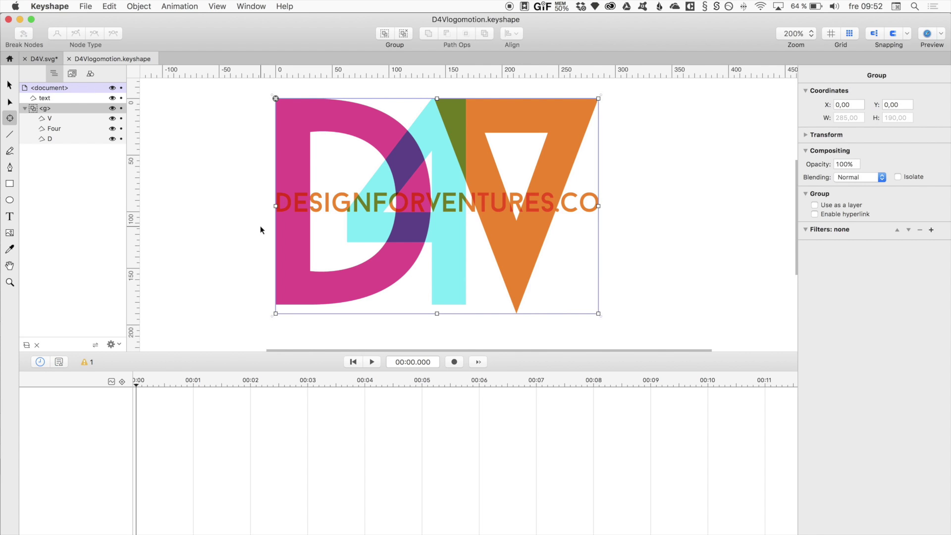
left_click(216, 185)
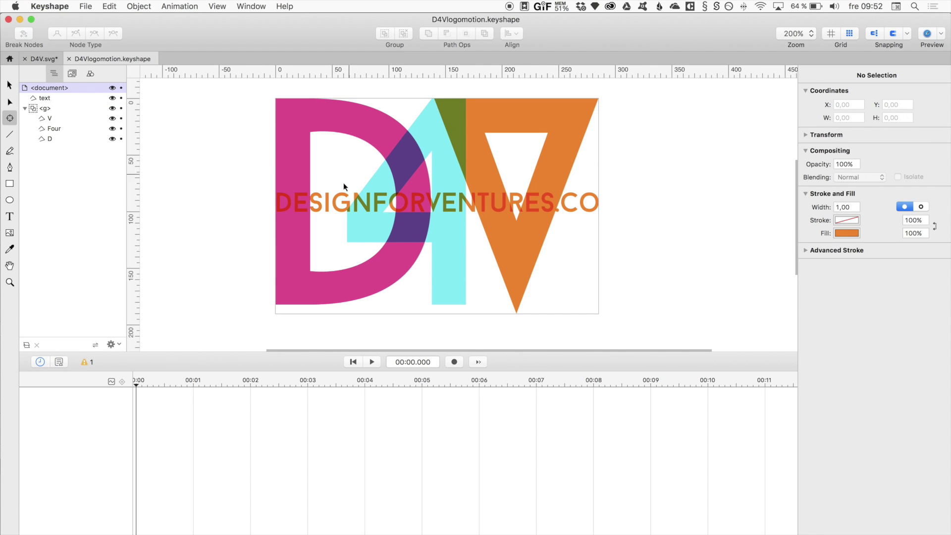
left_click(86, 363)
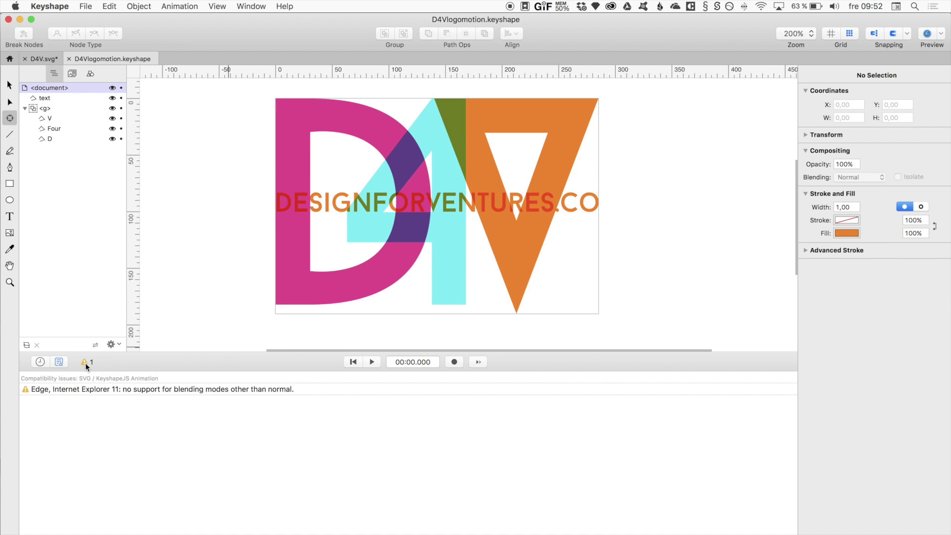
left_click(40, 364)
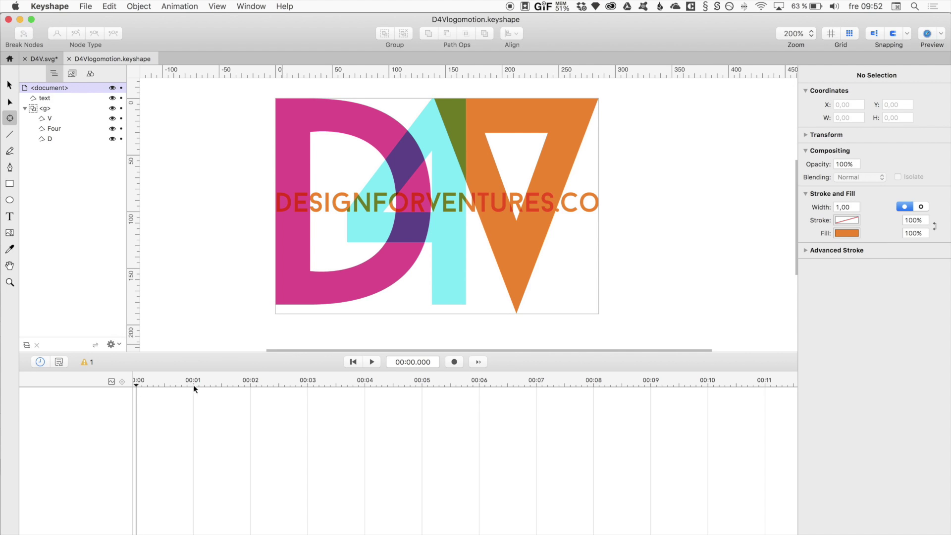
Turn on auto-keyframing for the text path and add a Scale keyframe at 00:01.
left_click(302, 201)
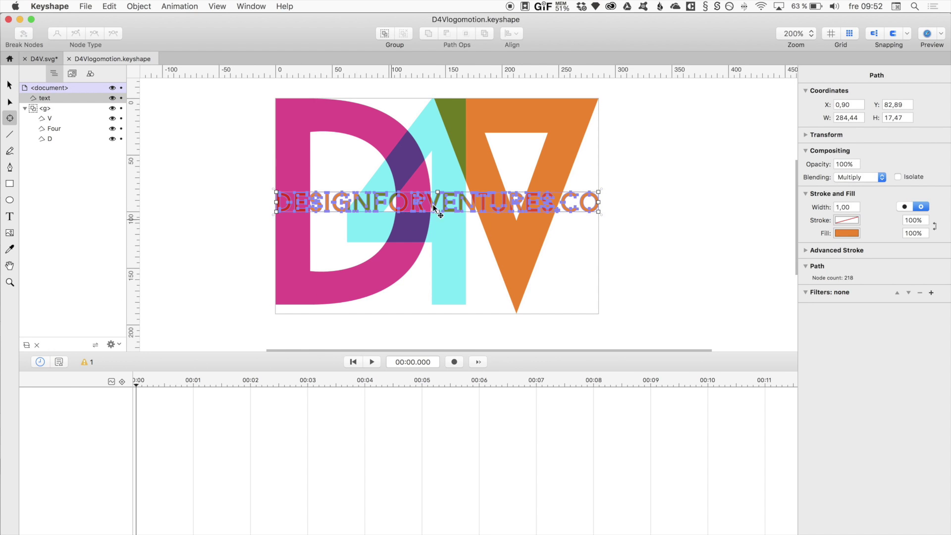
left_click(454, 362)
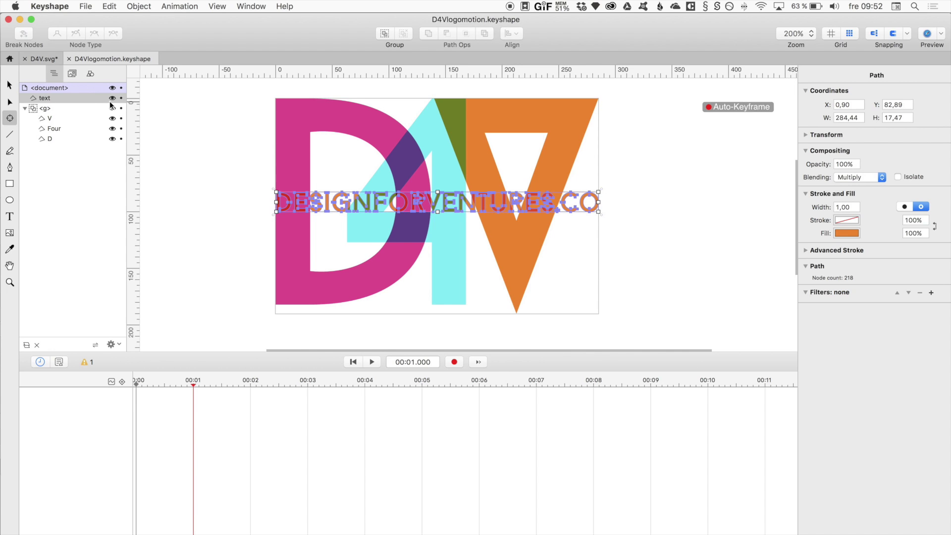
scroll(257, 198, "left", 1)
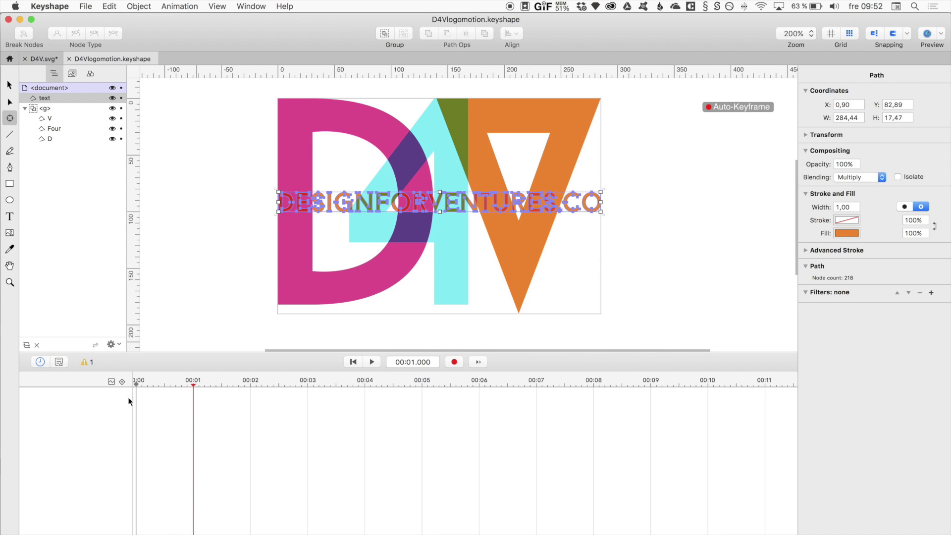
left_click(120, 380)
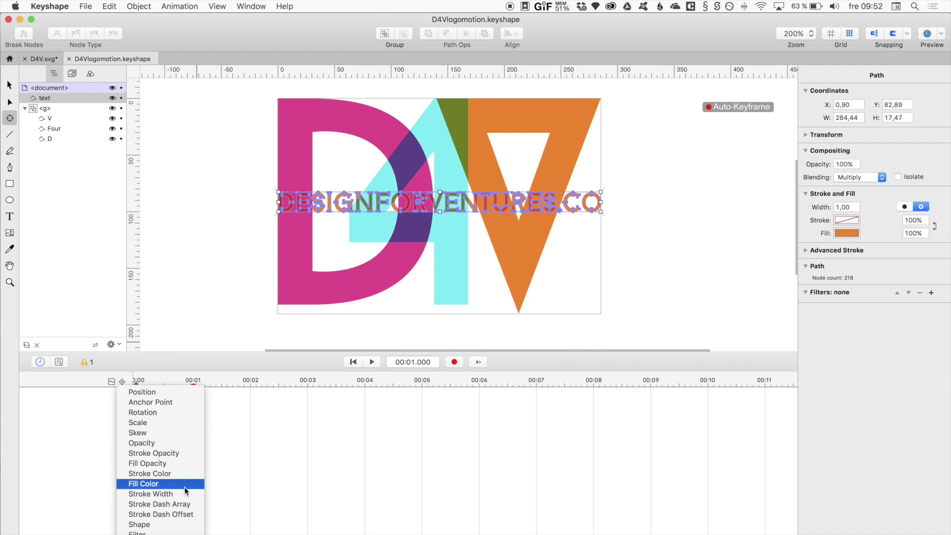
left_click(142, 422)
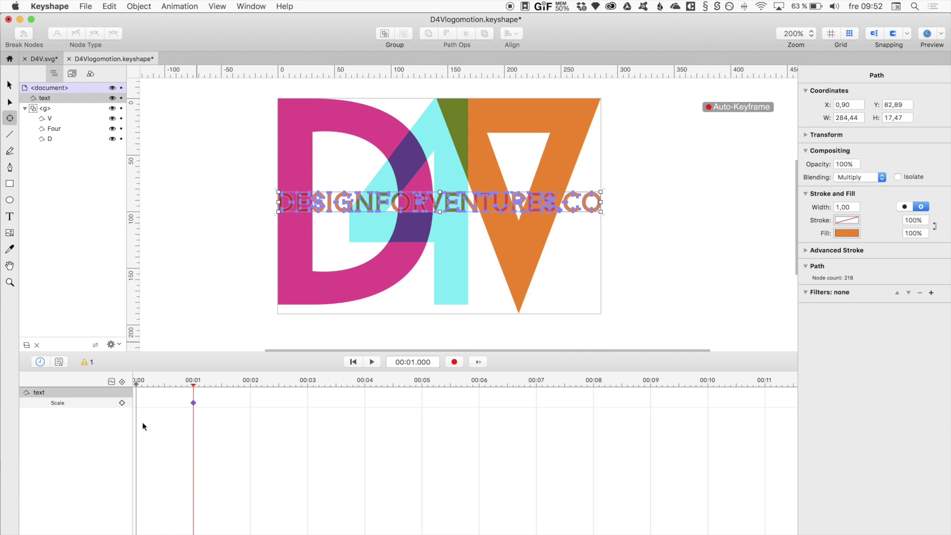
Set the text's X and Y scale to 0 at 00:00 and play the animation.
left_click(193, 387)
left_click_drag(193, 387, 101, 388)
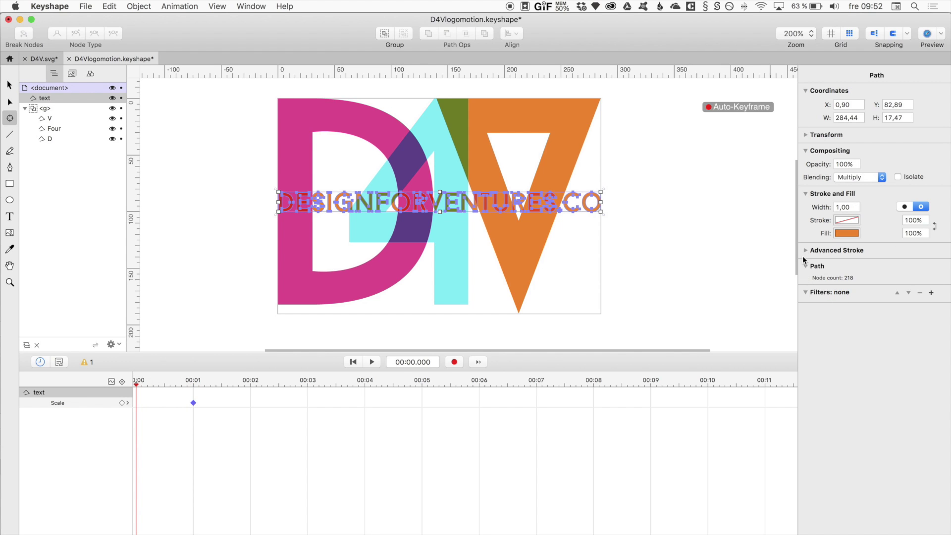
left_click(806, 135)
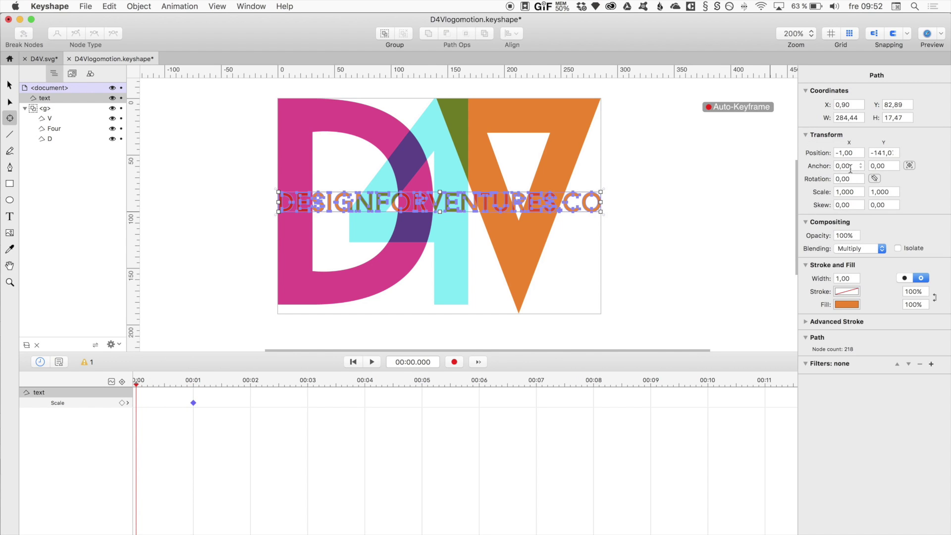
left_click(848, 192)
type("0")
key("Tab")
type("0")
key("Return")
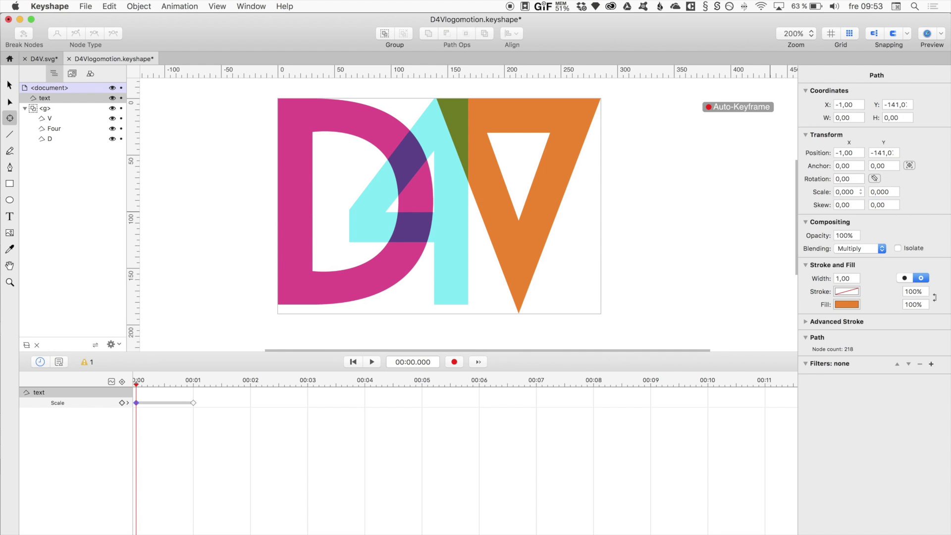
left_click(371, 362)
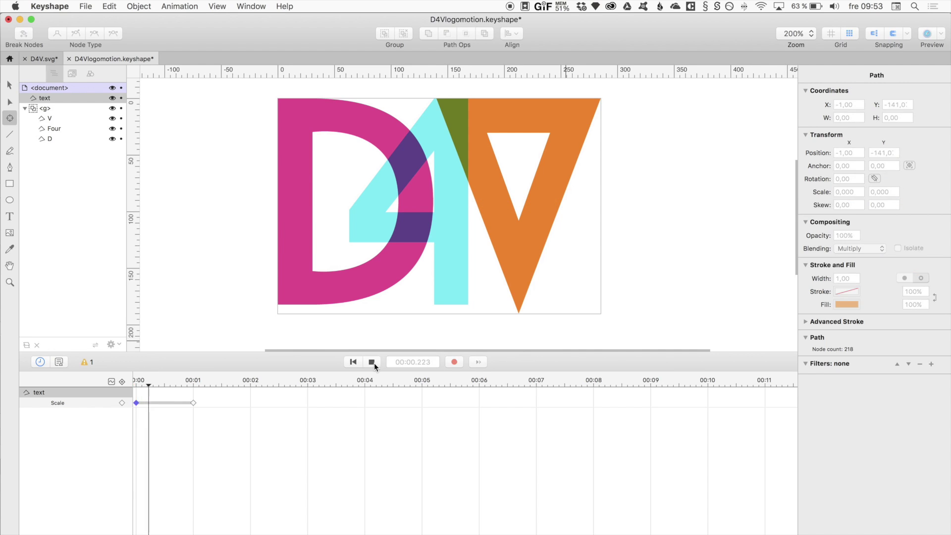
Stop the playback and move the playhead to the text's Scale keyframe at 00:01.
left_click(373, 362)
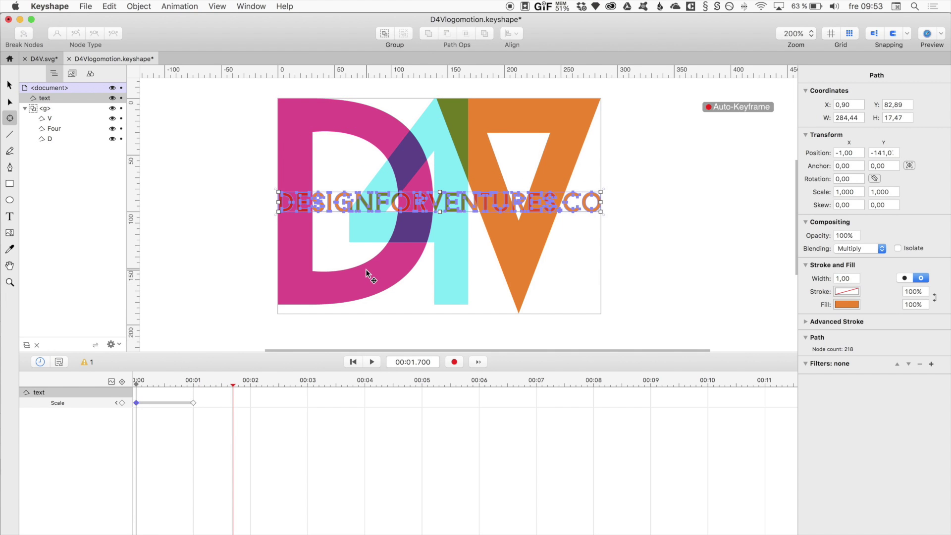
scroll(327, 267, "down", 1)
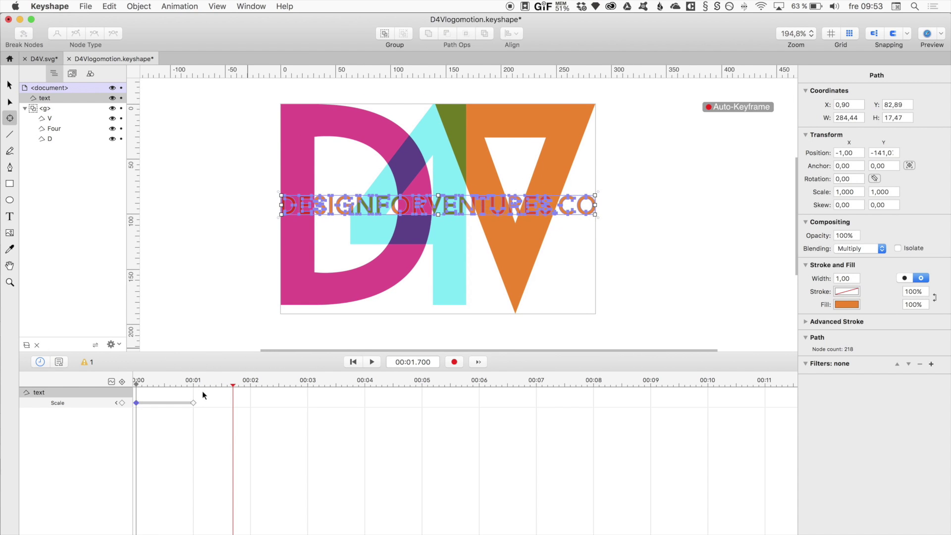
left_click(117, 403)
left_click_drag(148, 382, 194, 382)
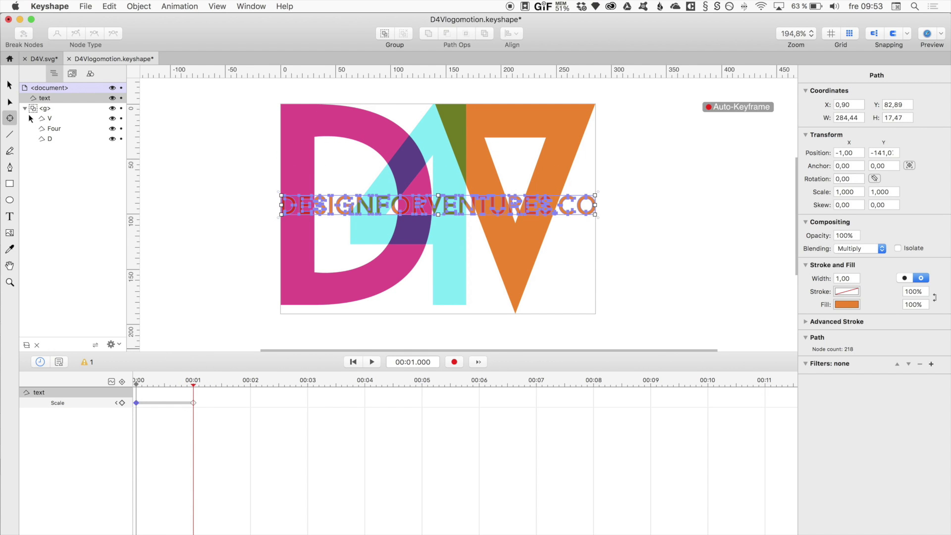
Try to move the text's anchor point from above the artboard onto the text, then undo the moves.
scroll(210, 182, "down", 5)
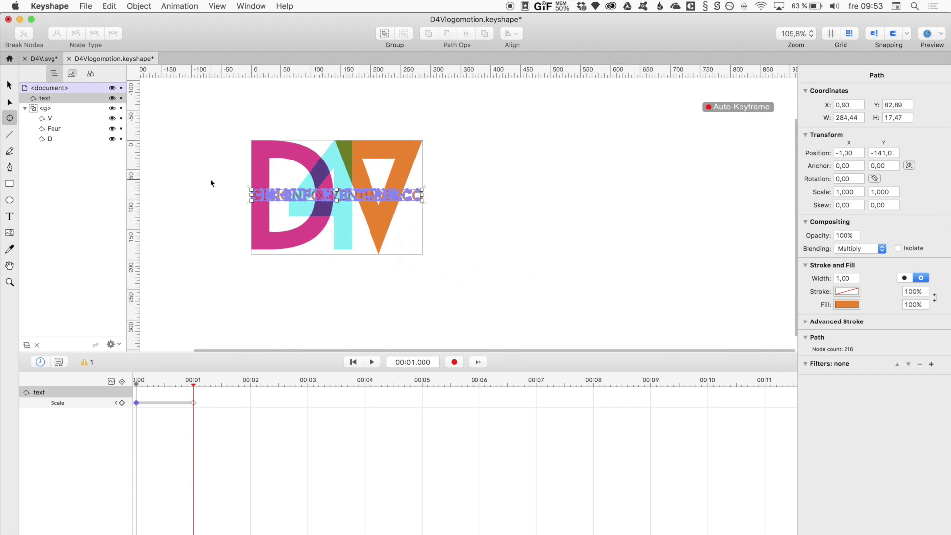
scroll(210, 179, "down", 1)
scroll(245, 155, "up", 3)
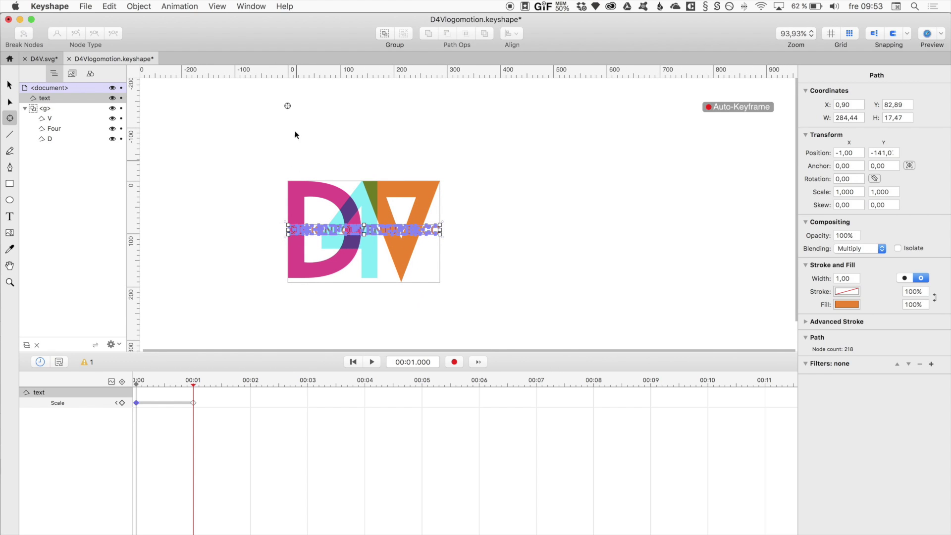
left_click(287, 106)
left_click_drag(287, 106, 297, 227)
key("super+z")
left_click_drag(289, 110, 301, 134)
key("super+z")
With auto-keyframing off, delete both Scale keyframes of the text and return the playhead to 00:00.
left_click(454, 362)
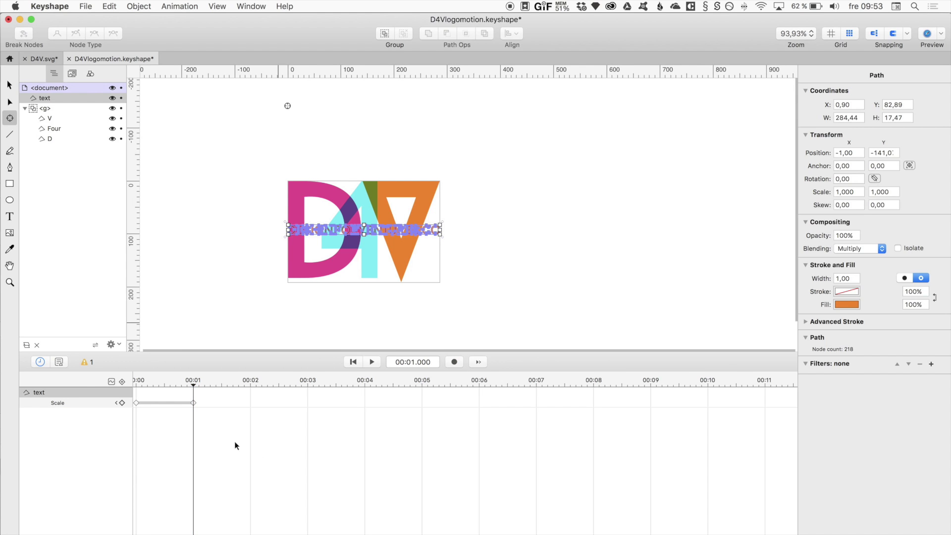
left_click_drag(244, 446, 114, 385)
key("Delete")
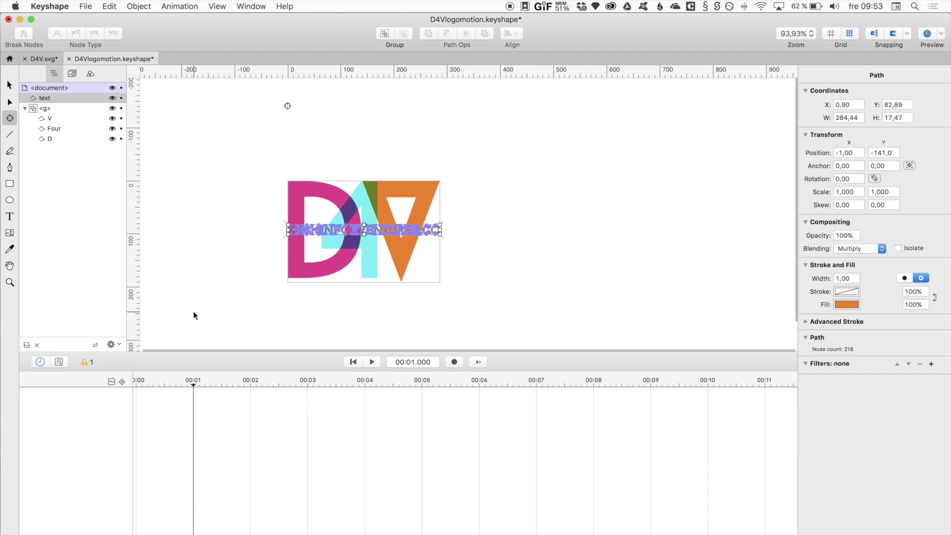
key("space")
left_click(353, 363)
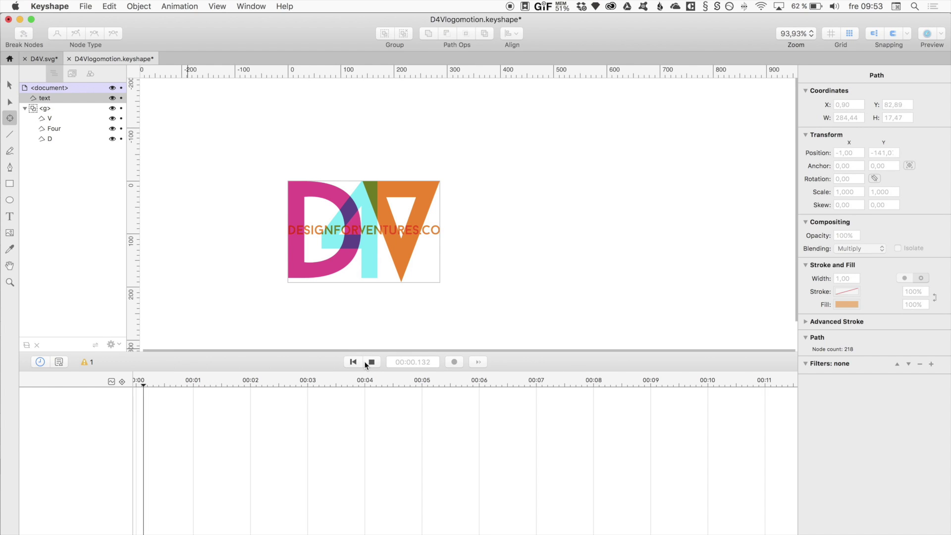
left_click(353, 362)
Move the text's anchor point to its lower-left corner and save the file.
left_click_drag(290, 107, 289, 234)
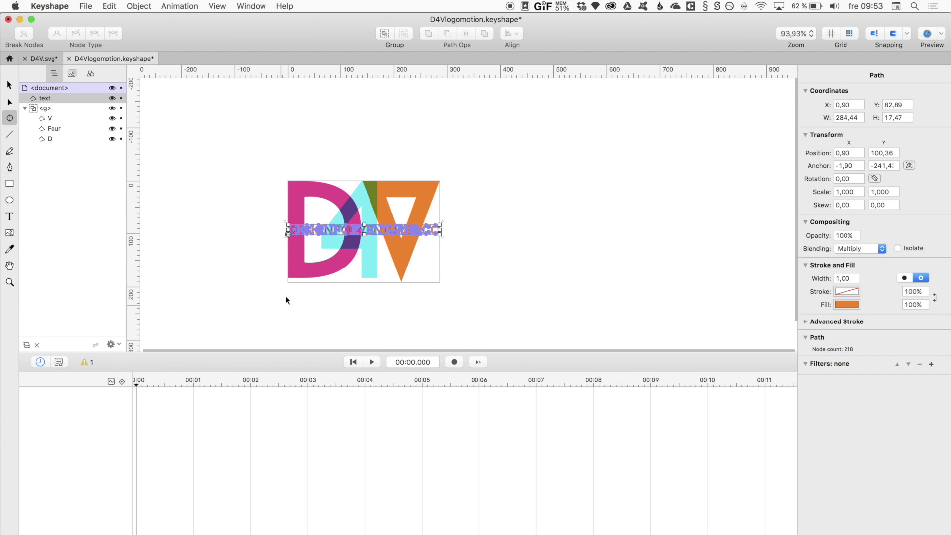
key("super+plus")
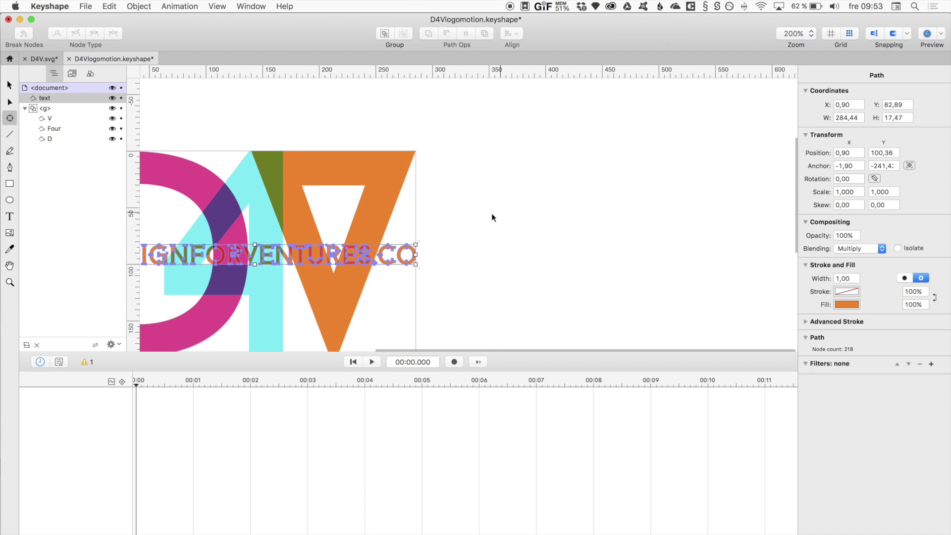
scroll(491, 213, "left", 6)
scroll(492, 213, "down", 3)
key("super+s")
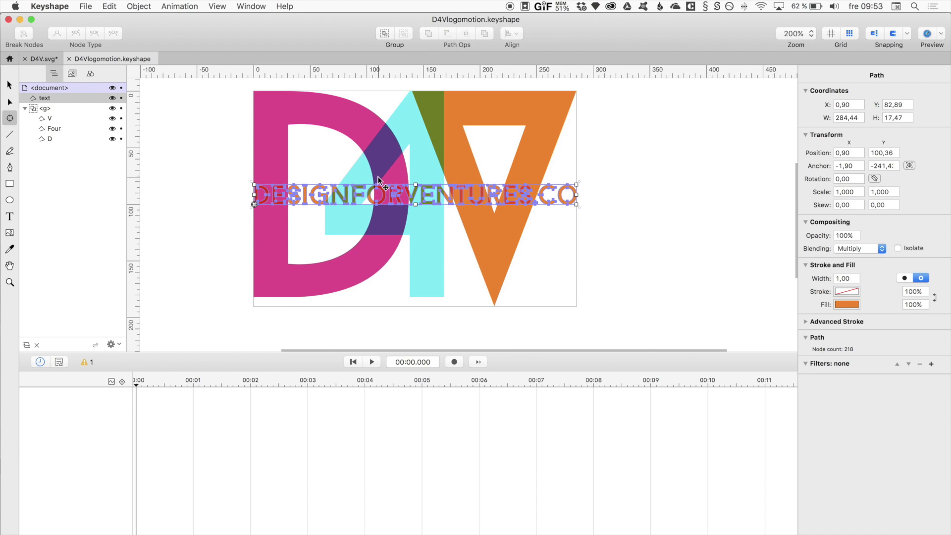
Turn on auto-keyframing with the playhead at 00:01 and look through the properties that can be keyframed for the text.
left_click(229, 182)
left_click(272, 197)
left_click(455, 362)
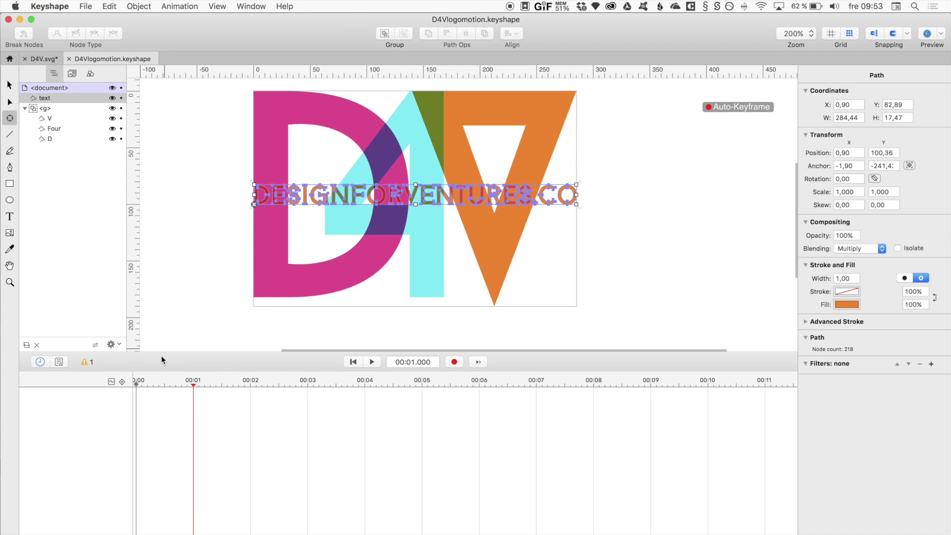
left_click(122, 380)
left_click(122, 381)
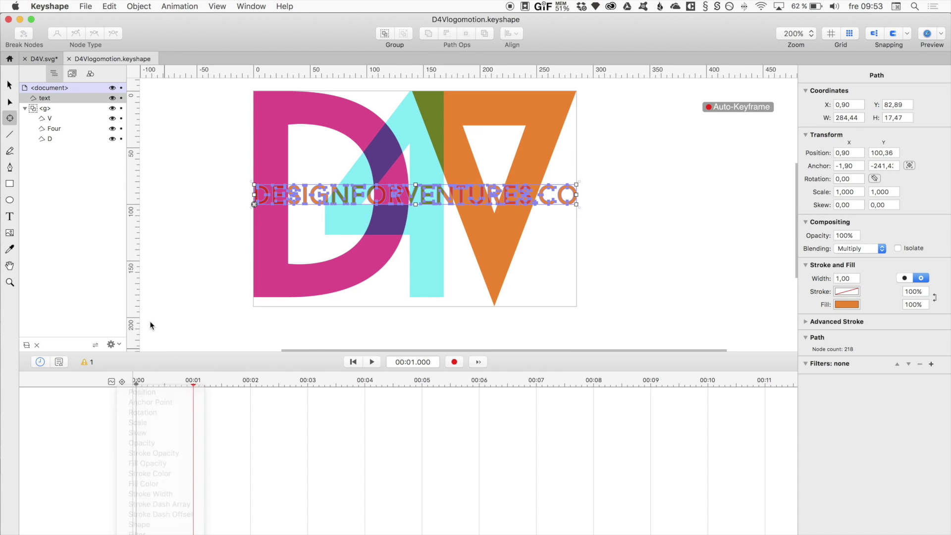
left_click(122, 381)
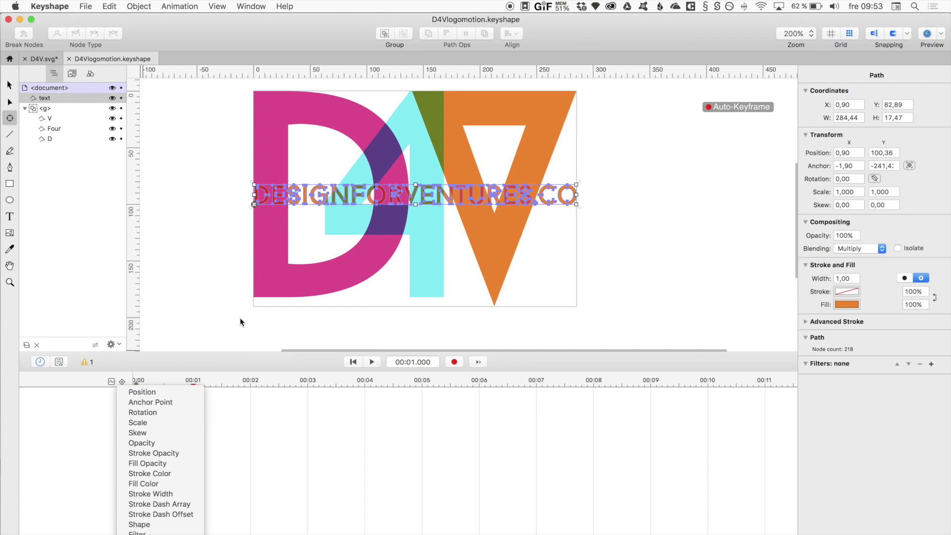
left_click(227, 284)
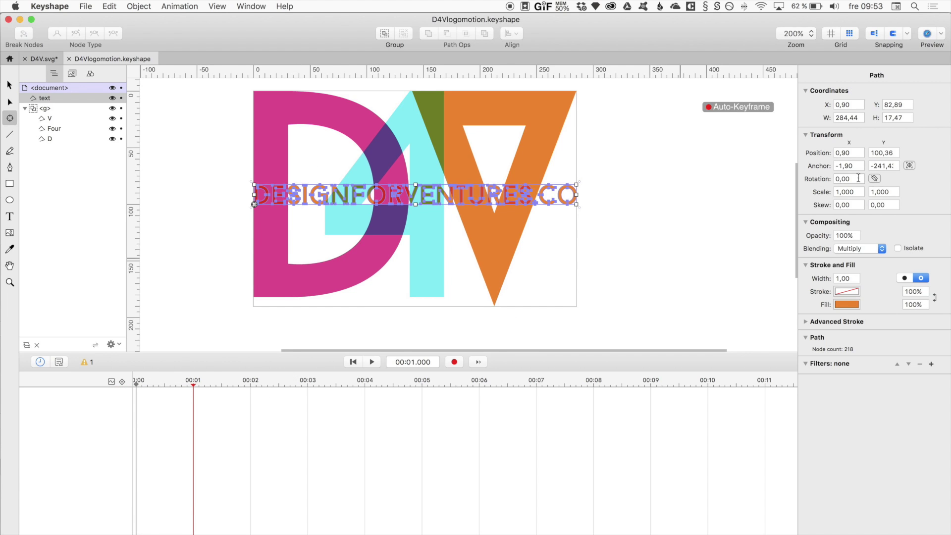
Set the text's X and Y scale to 0 at 00:01 and play the animation.
left_click(840, 193)
type("0")
key("Tab")
type("0")
key("Return")
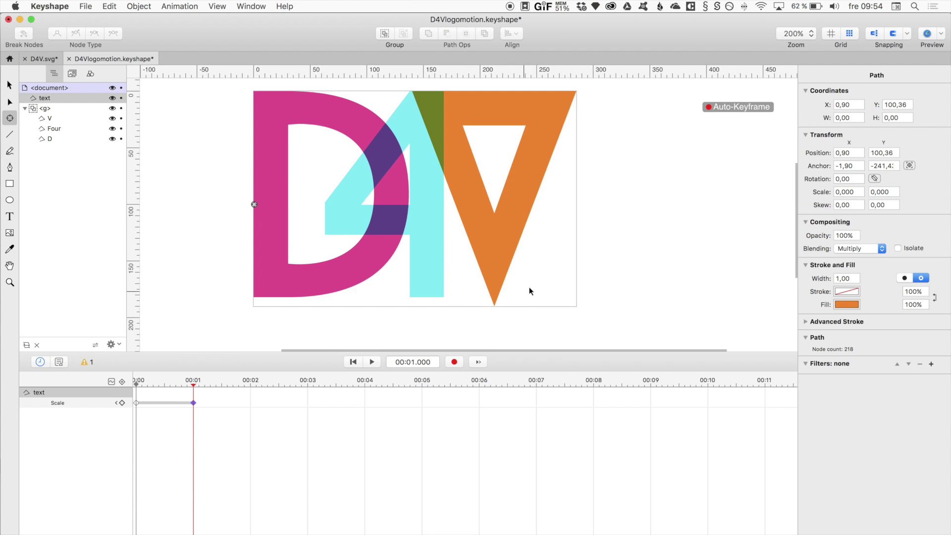
left_click(369, 361)
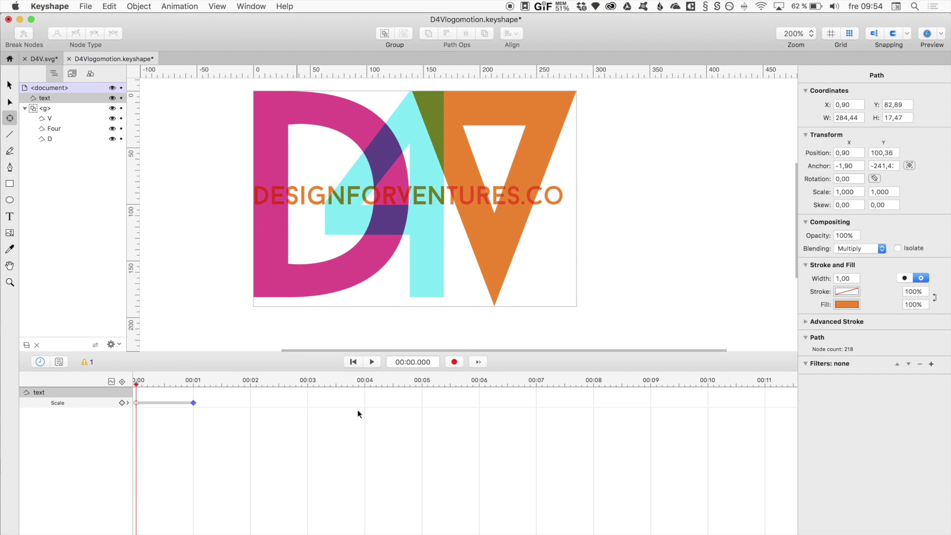
Reorder the text's Scale keyframes to grow from 0 at about 00:00.6 to full size at 00:01.600, and play the animation.
left_click_drag(228, 388, 254, 405)
left_click(223, 403)
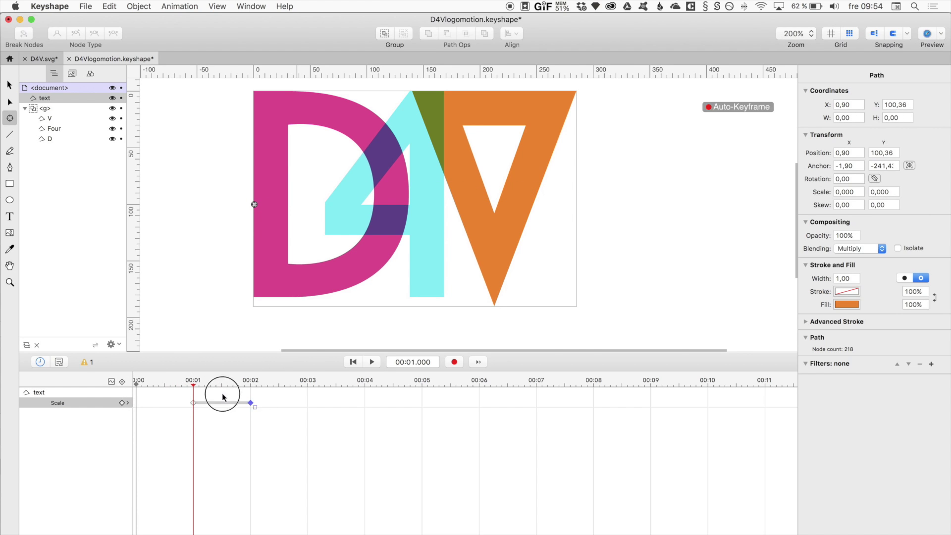
left_click(188, 406)
left_click(248, 403)
left_click_drag(250, 403, 229, 407)
left_click_drag(163, 384, 137, 384)
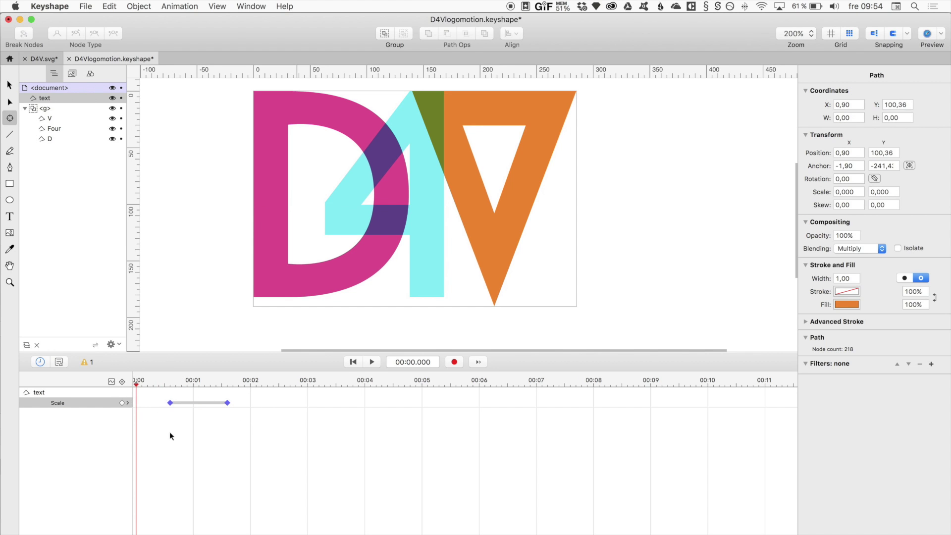
key("space")
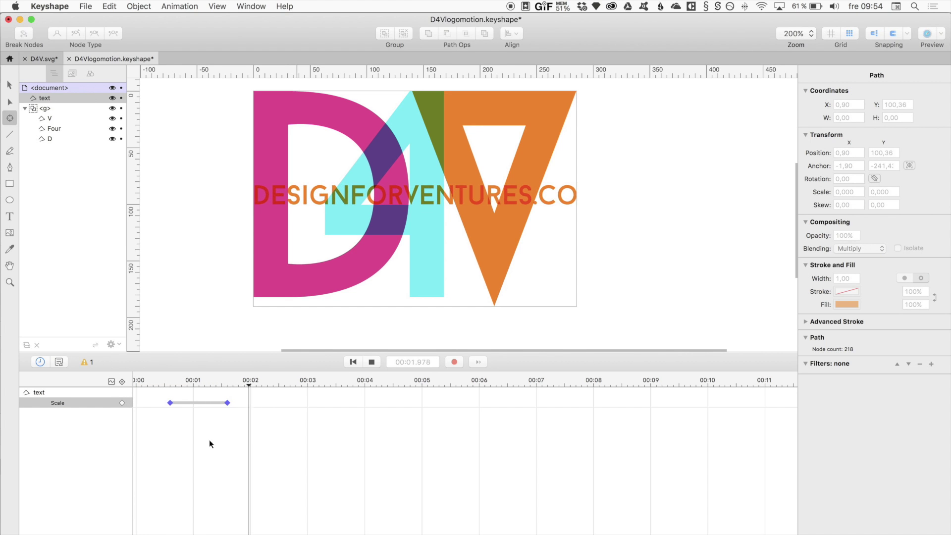
key("space")
Move the playhead to the text's last Scale keyframe at 00:01.600, deselect everything and save the file.
left_click_drag(158, 383, 227, 385)
left_click(237, 404)
left_click(270, 413)
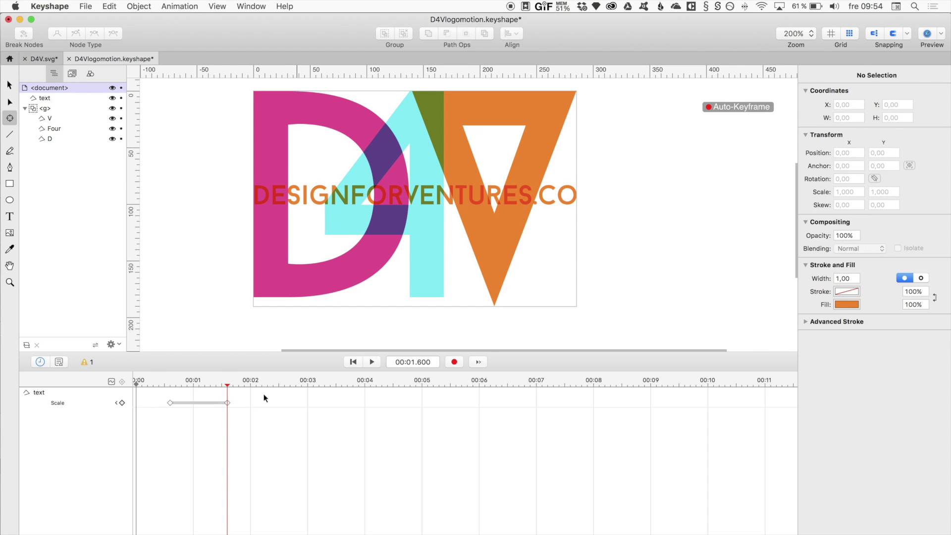
key("super+s")
left_click_drag(157, 394, 274, 433)
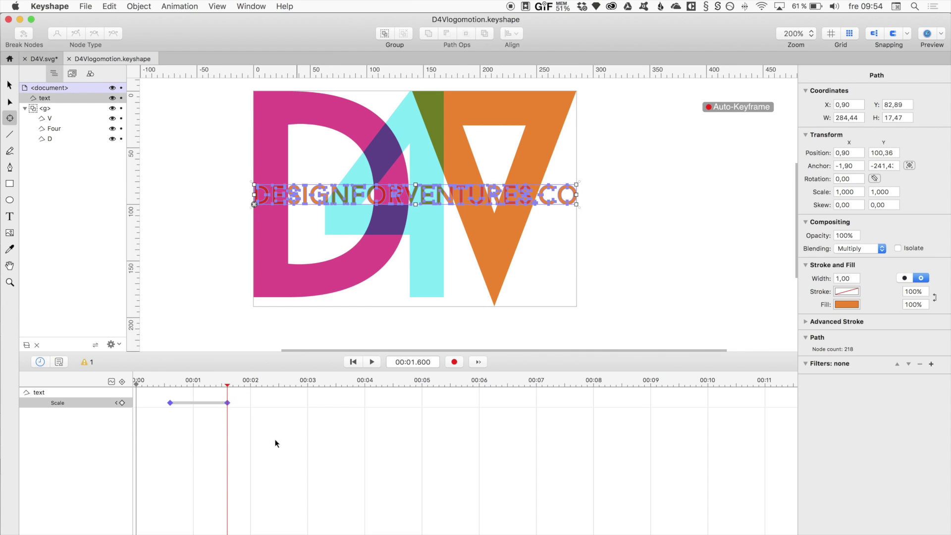
left_click(254, 435)
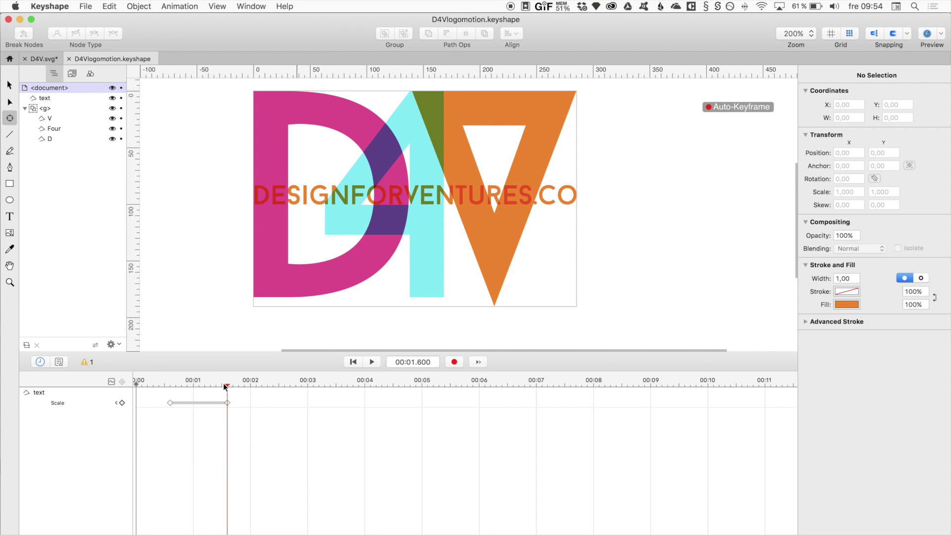
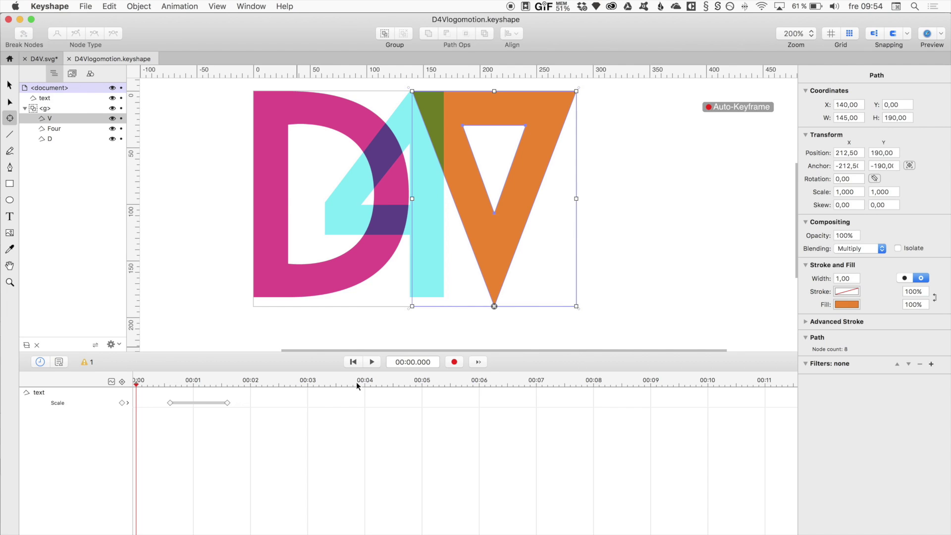
Set the X and Y scale of the V path to 0 at 00:00.
left_click_drag(168, 382, 195, 389)
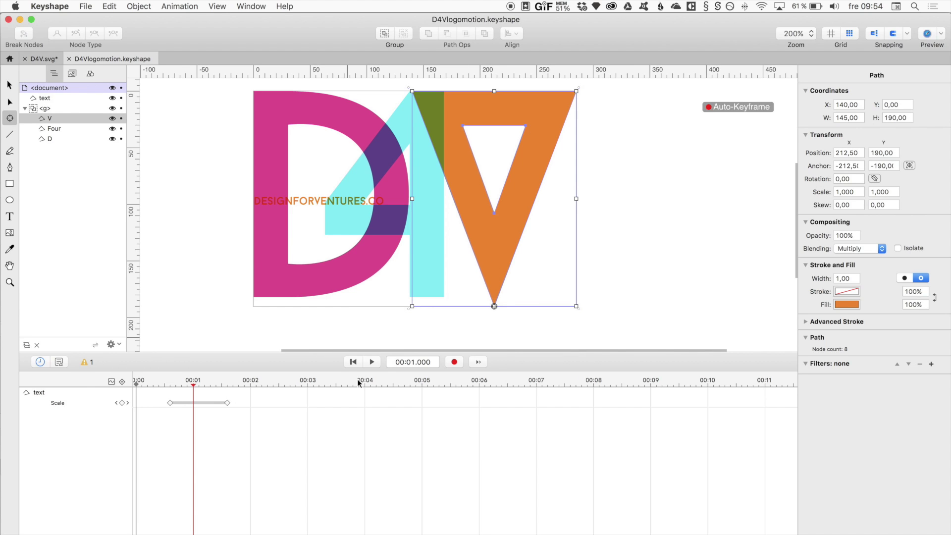
left_click_drag(197, 385, 119, 391)
left_click(845, 192)
type("0")
key("Tab")
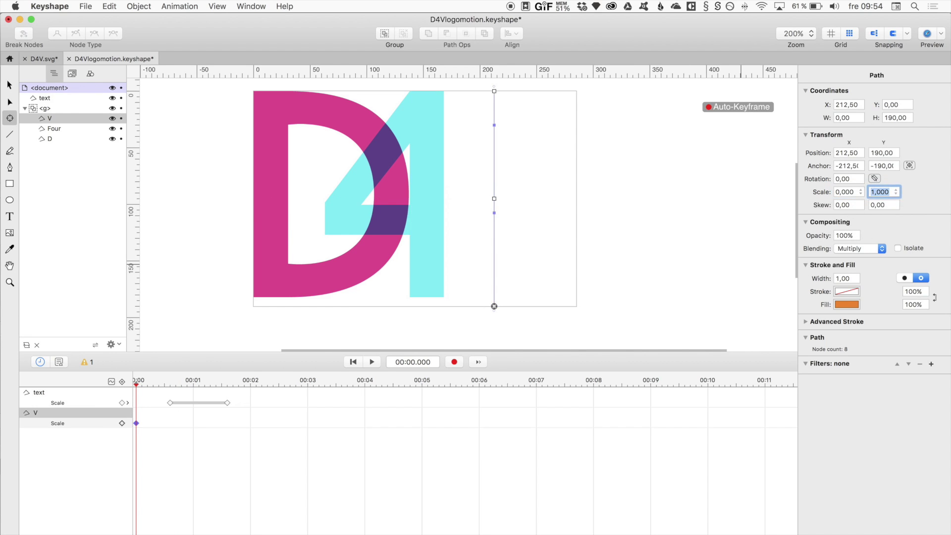
type("0")
key("Return")
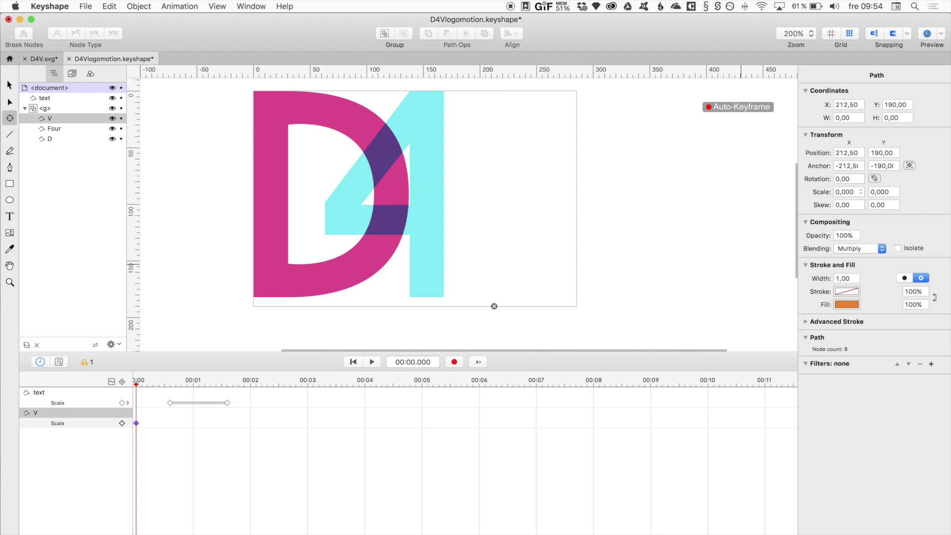
Set the X and Y scale of the V path to 1 at 00:01.
left_click_drag(140, 386, 195, 387)
double_click(844, 192)
type("1")
key("Tab")
type("1")
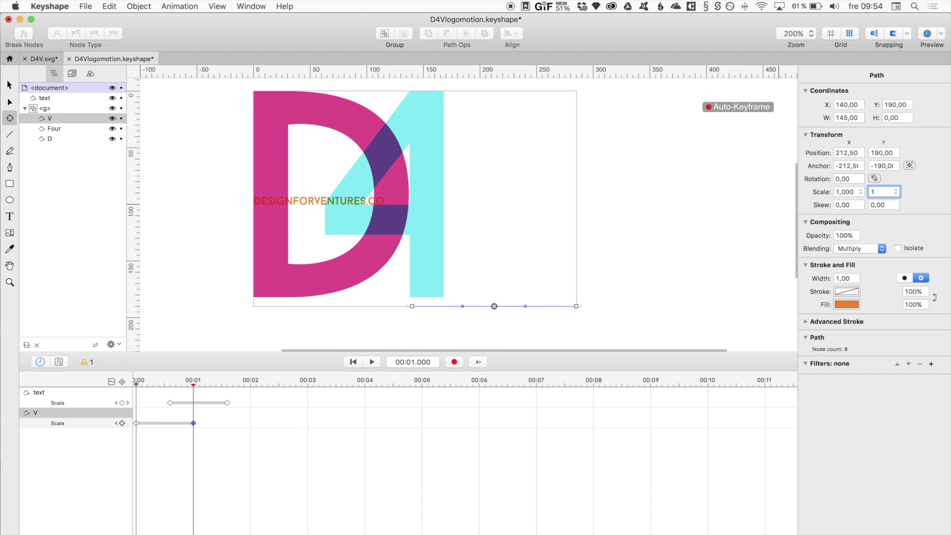
key("Return")
Play the animation from the start to review the V and text, and return the playhead to 00:01.
left_click(136, 386)
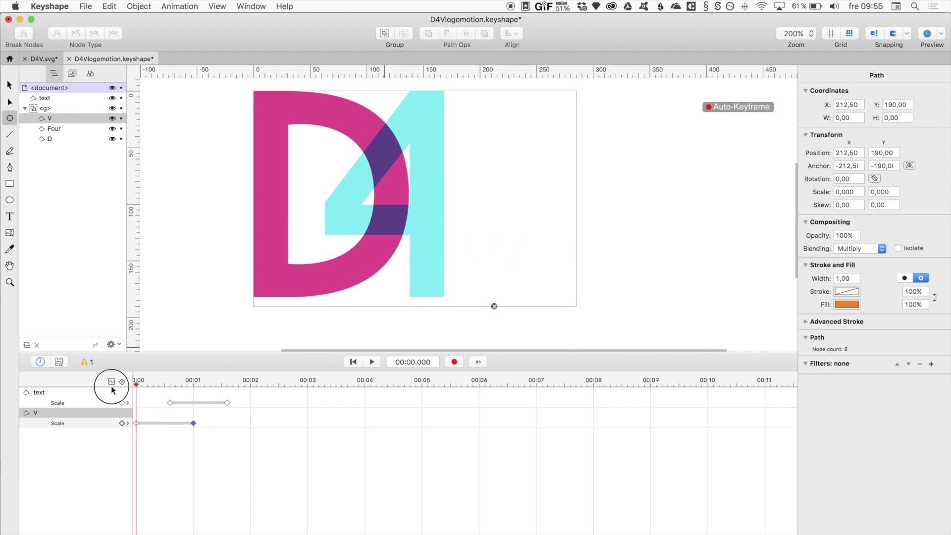
key("space")
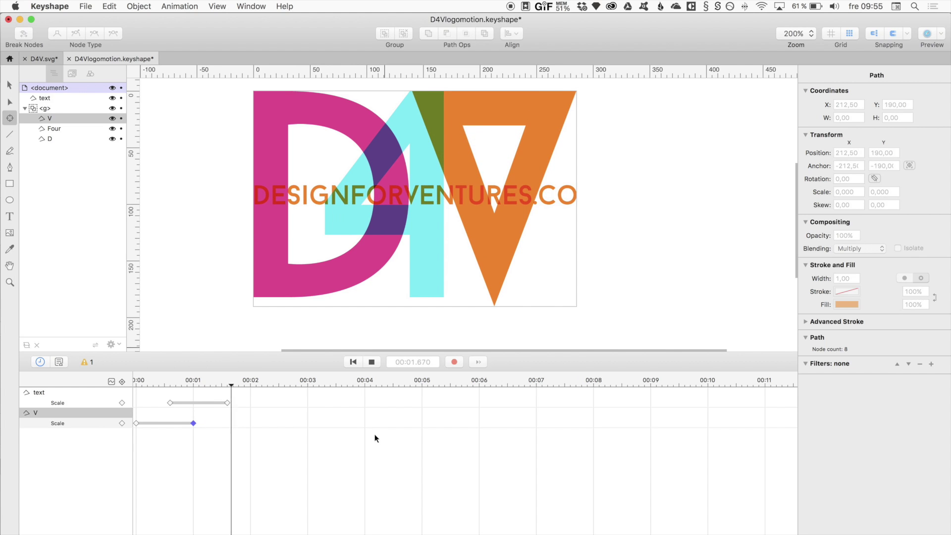
key("space")
mouse_move(192, 381)
left_mouse_down()
mouse_move(99, 387)
mouse_move(215, 385)
mouse_move(193, 385)
left_mouse_up()
left_click(240, 435)
left_click(428, 218)
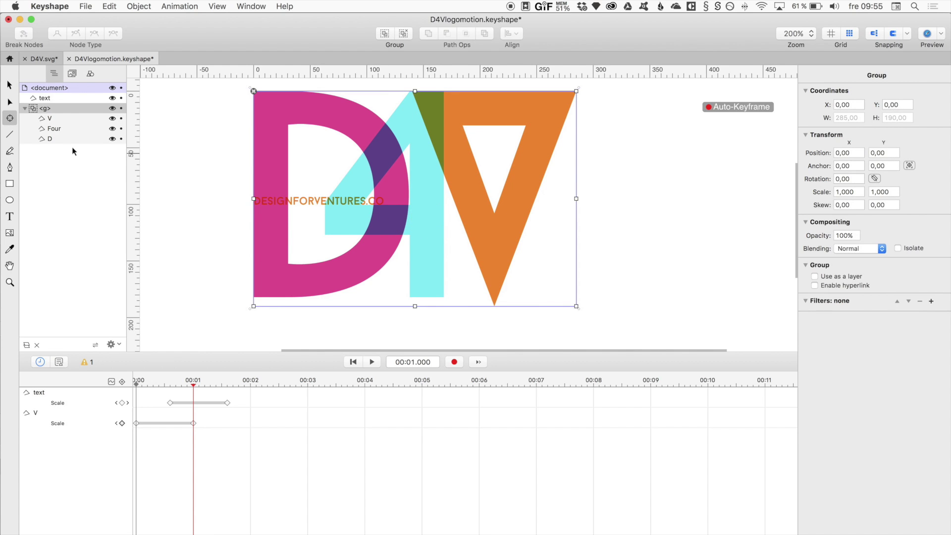
Add a Scale keyframe to the Four path at 00:00 and set its X and Y scale to 0.
left_click(59, 130)
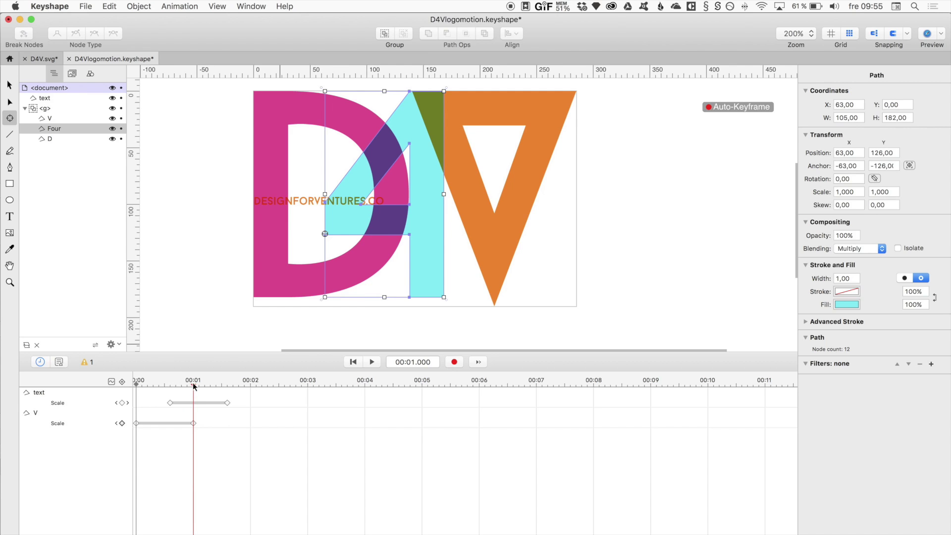
left_click_drag(193, 386, 135, 385)
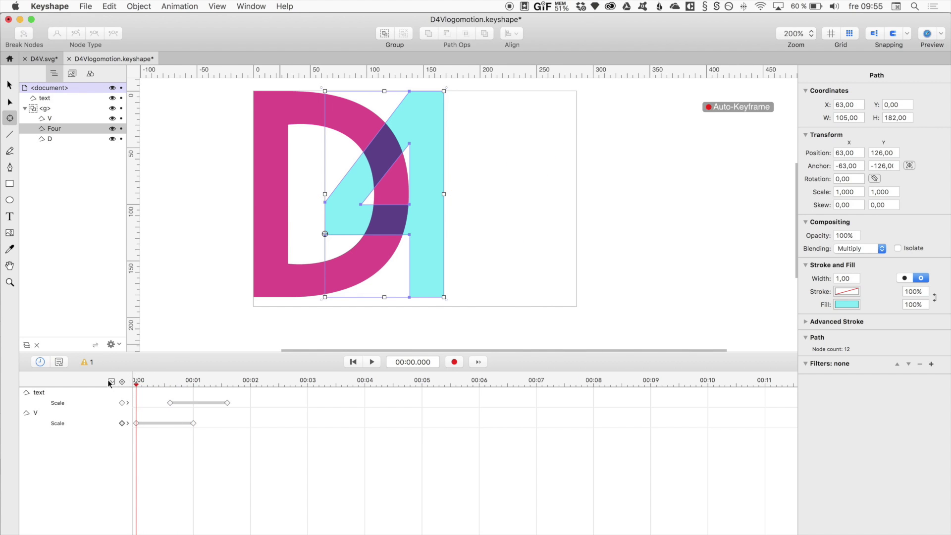
left_click(127, 383)
left_click(141, 423)
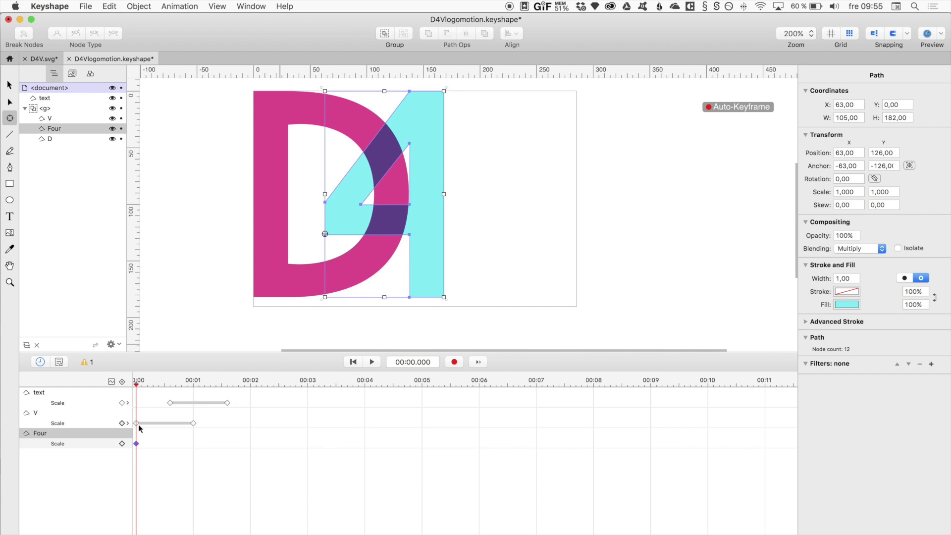
left_click(850, 192)
key("Return")
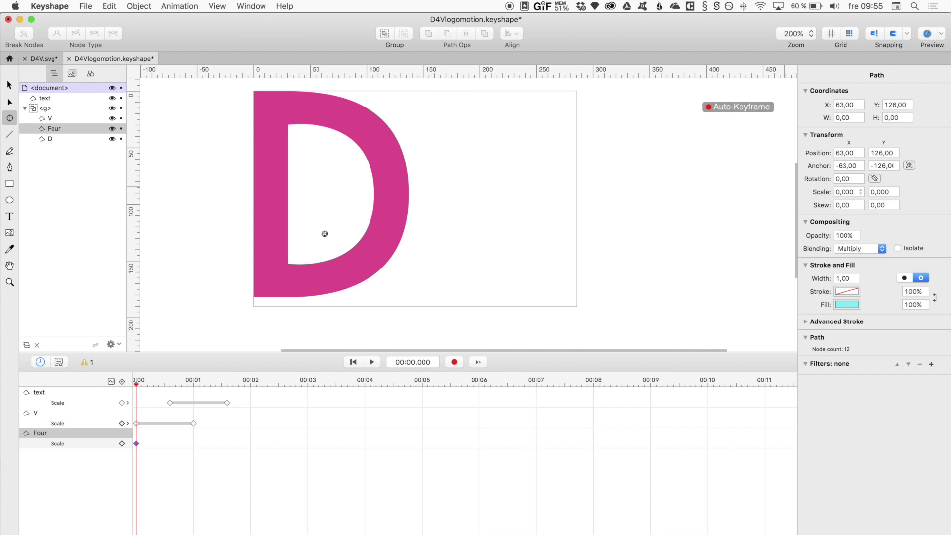
Set the X and Y scale of the Four path to 1 at 00:01.
left_click(193, 381)
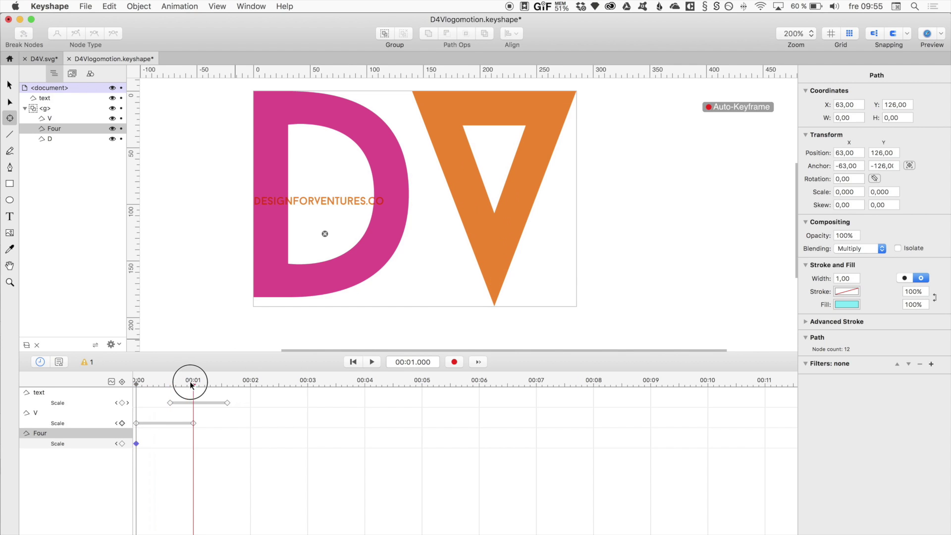
left_click(845, 192)
type("1")
key("Tab")
type("1")
key("Return")
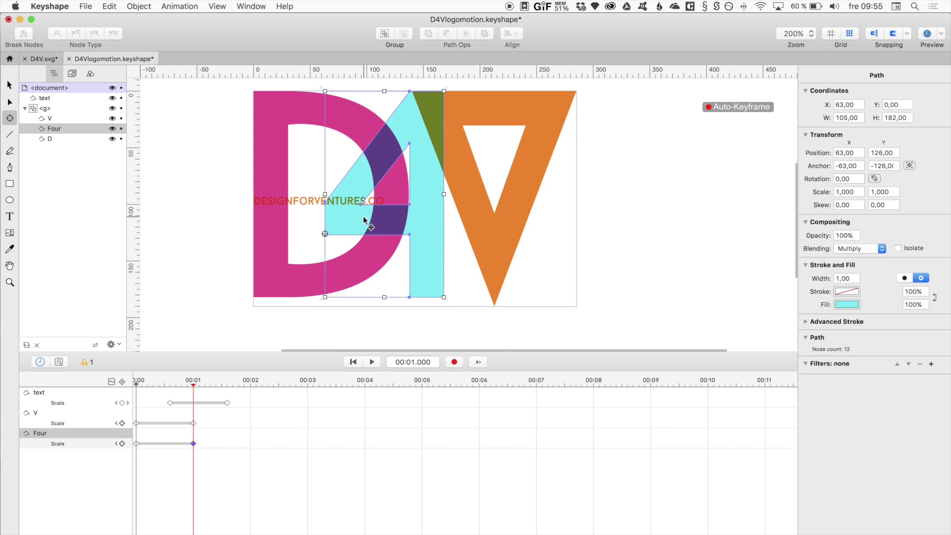
Play the animation from the start to review the Four path's growth, and return the playhead to 00:01.
left_click_drag(193, 381, 136, 382)
key("space")
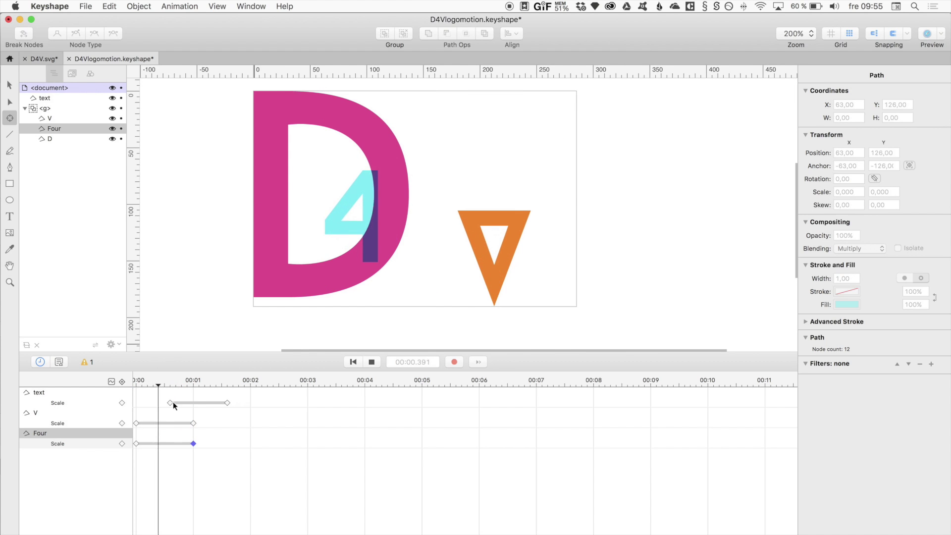
left_click_drag(215, 382, 195, 393)
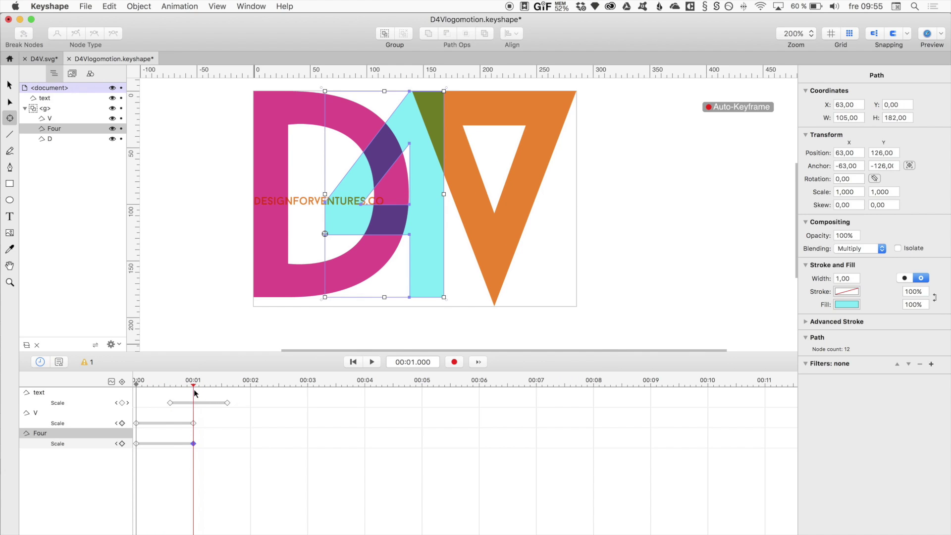
Set the X and Y scale of the D path to 0 at 00:01.
left_click(272, 277)
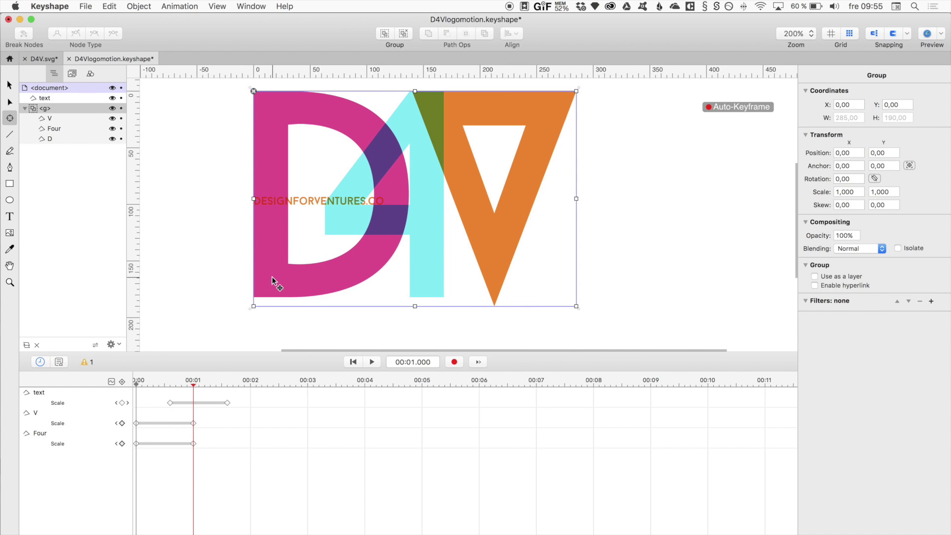
left_click(52, 138)
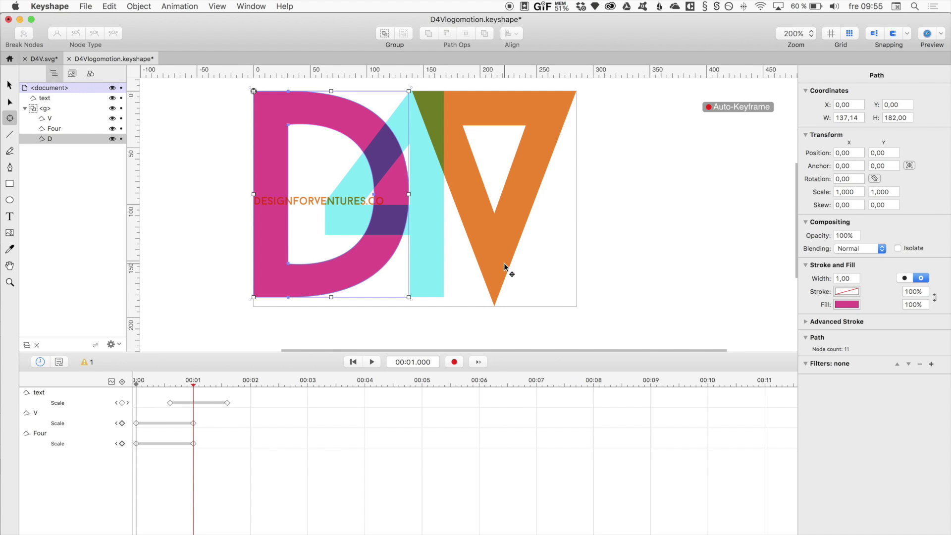
double_click(850, 193)
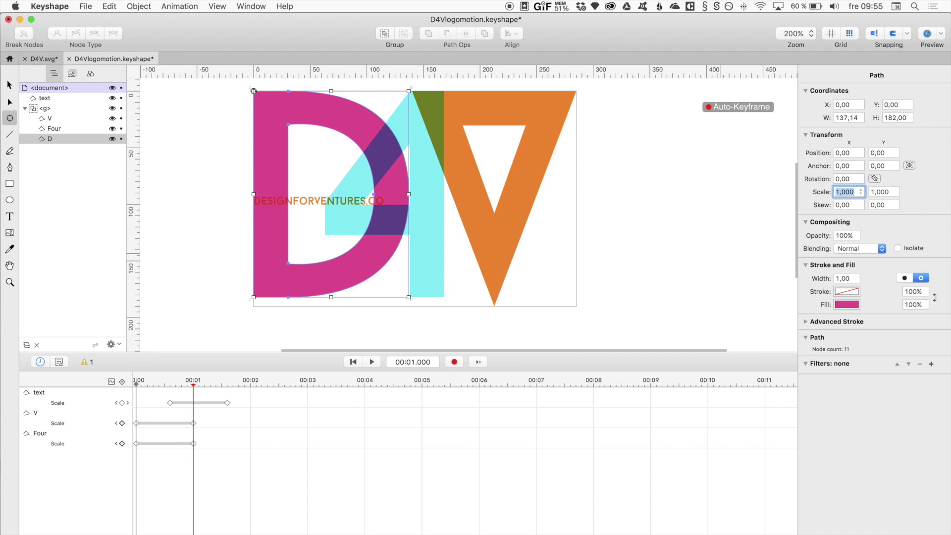
type("0")
key("Return")
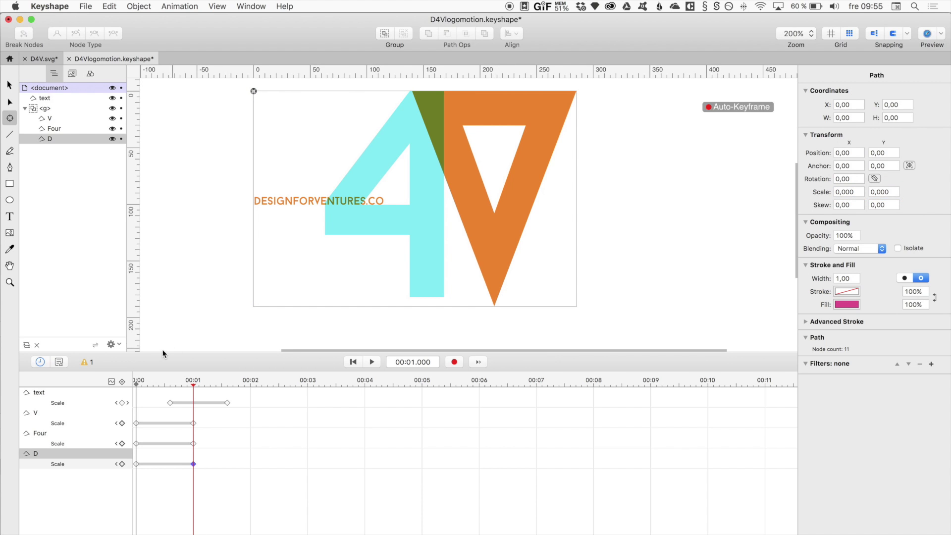
Play the animation from the start to check how the D scales, and bring the playhead back to 00:01.
left_click_drag(192, 385, 96, 389)
key("space")
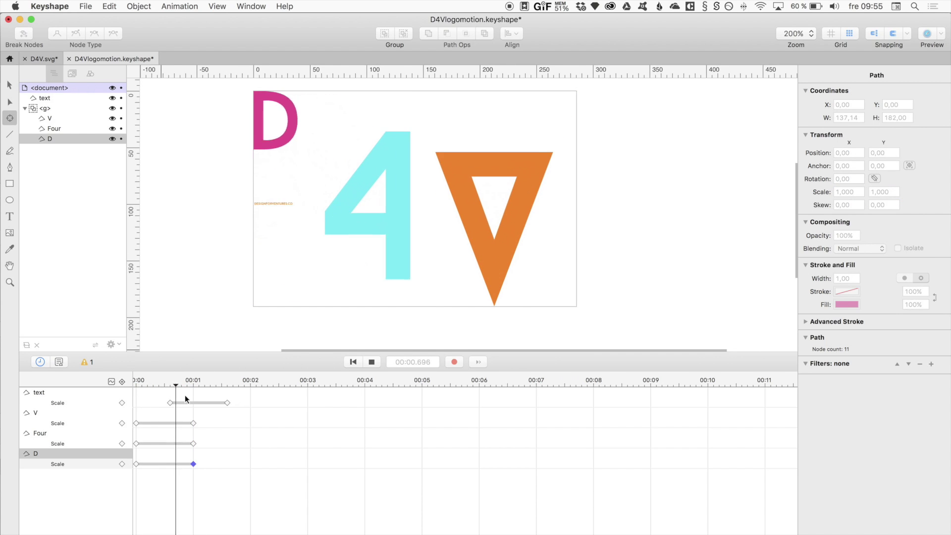
mouse_move(194, 385)
left_mouse_down()
mouse_move(209, 388)
mouse_move(192, 384)
mouse_move(193, 392)
left_mouse_up()
Move the D path's full-size Scale keyframe from 00:00 to 00:02, leaving the zero-scale keyframe at 00:01, and save the document.
left_click_drag(135, 465, 176, 460)
left_click(197, 468)
left_click(191, 463)
left_click(194, 464)
mouse_move(195, 386)
left_mouse_down()
mouse_move(251, 385)
mouse_move(199, 386)
left_mouse_up()
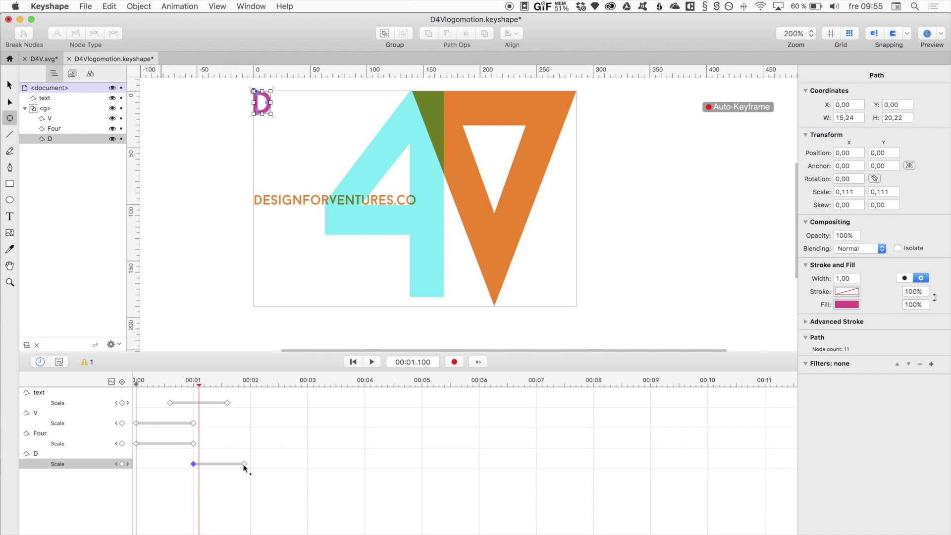
left_click_drag(246, 464, 251, 463)
left_click(276, 390)
key("super+s")
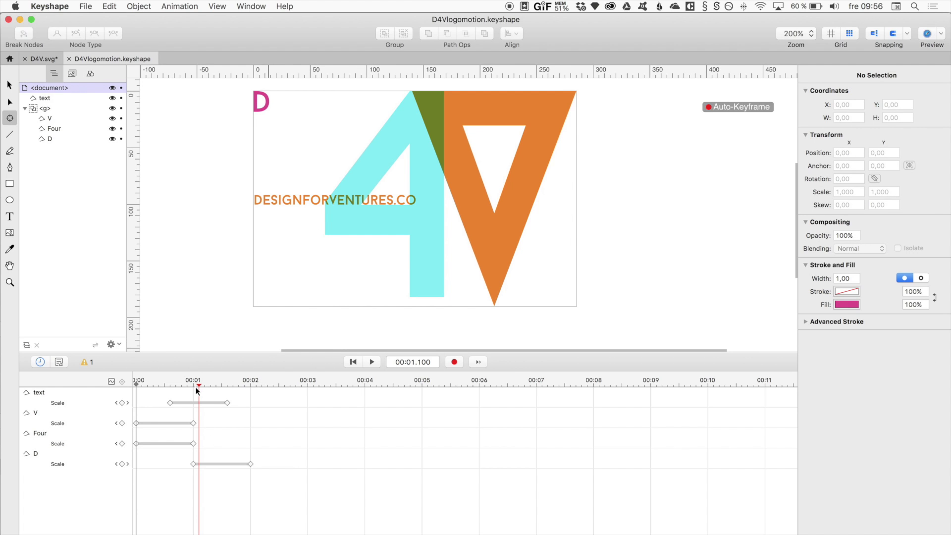
Play the whole animation from the start to review all three letters, and place the playhead at 00:02.200.
left_click_drag(195, 384, 138, 389)
key("space")
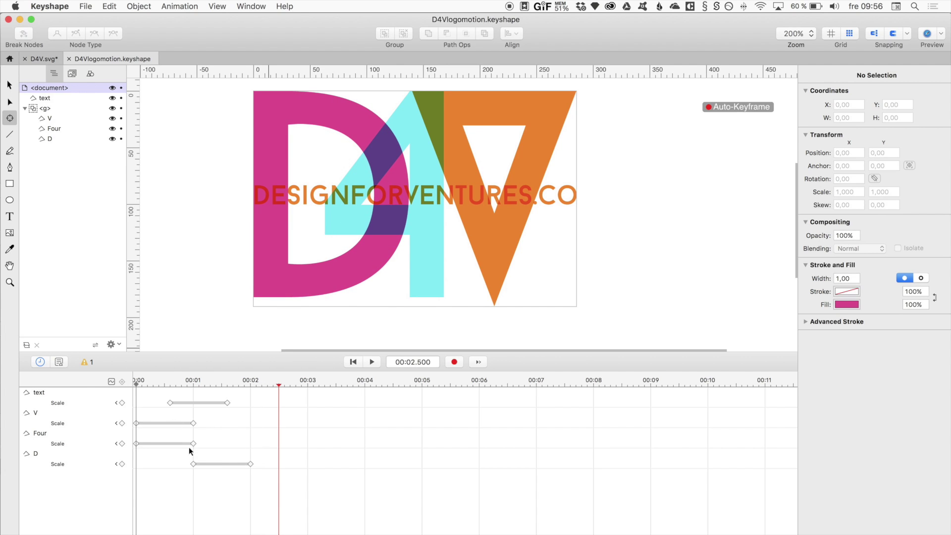
left_click_drag(220, 386, 262, 389)
Shift the text's two Scale keyframes to about 00:02.700 and 00:03.700, and review the animation from the start.
left_click(282, 200)
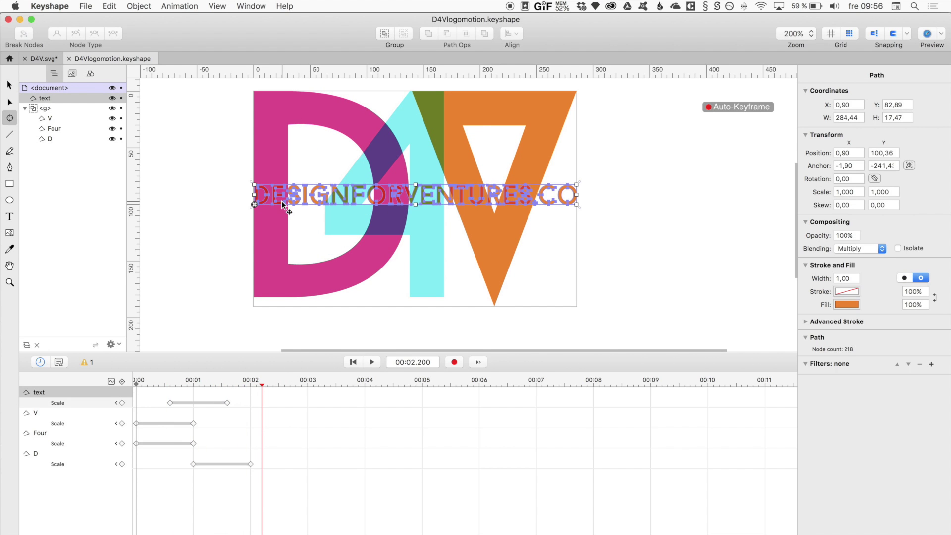
left_click_drag(239, 403, 347, 403)
left_click_drag(257, 386, 133, 385)
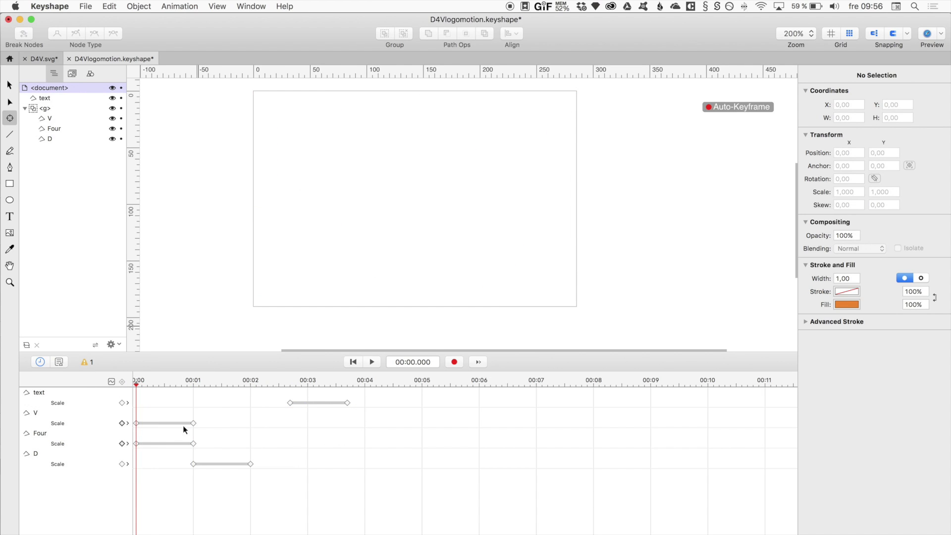
key("space")
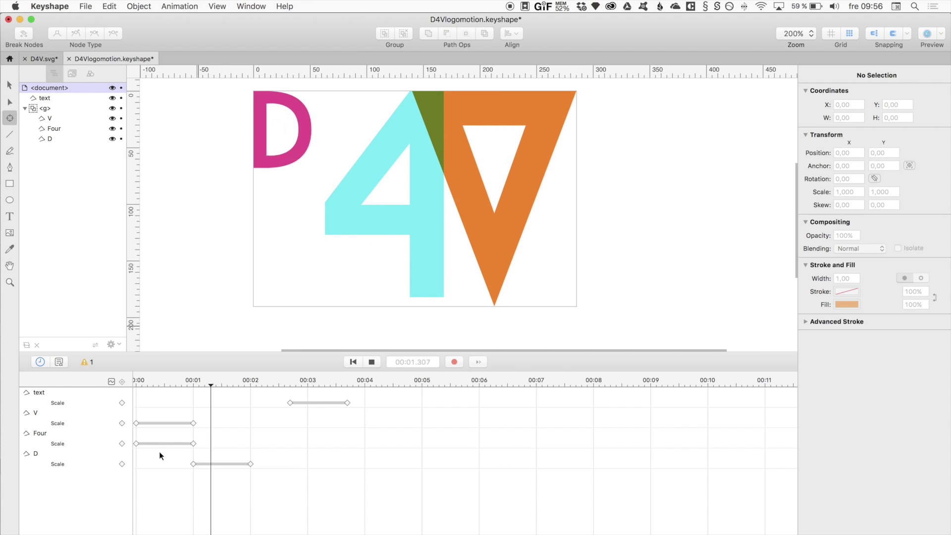
left_click_drag(149, 383, 127, 388)
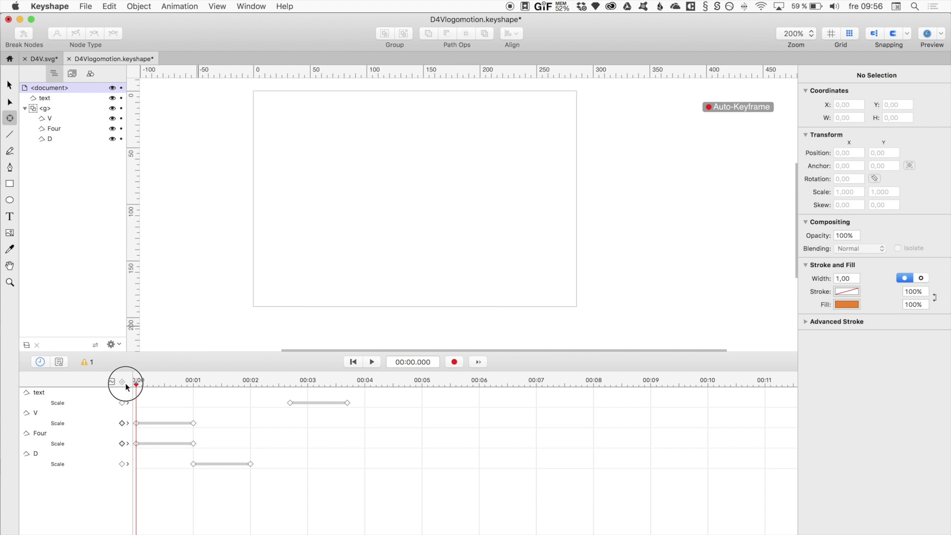
Shift the V and Four Scale keyframes to about 00:01.200 and 00:02.200, and the D keyframes to about 00:00.100 and 00:01.100.
left_click(42, 461)
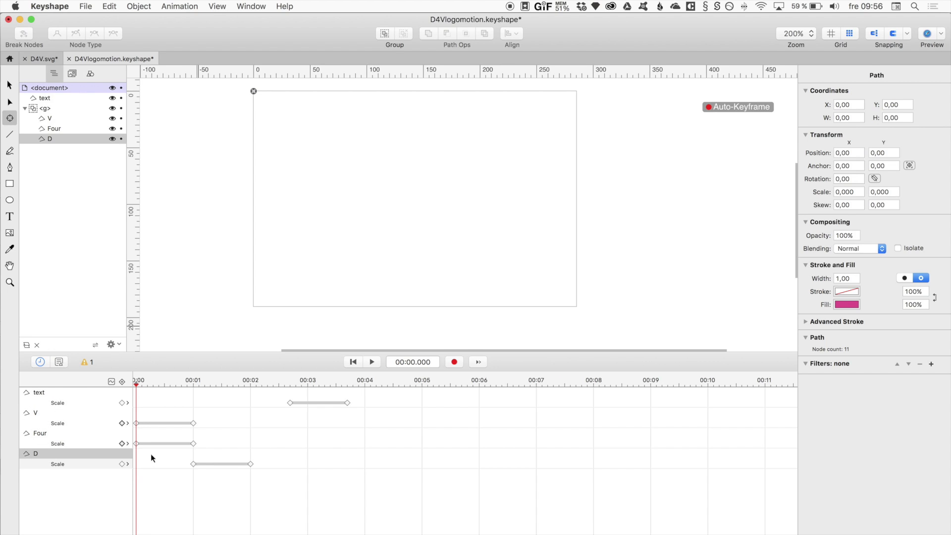
left_click_drag(213, 451, 128, 415)
left_click_drag(194, 425, 262, 423)
left_click(265, 473)
left_click(222, 463)
left_click(211, 463)
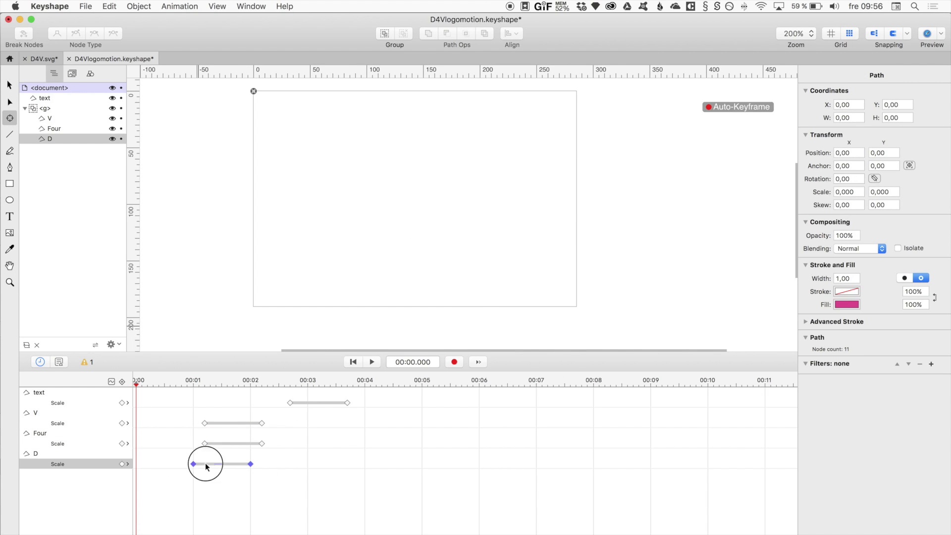
left_click_drag(174, 464, 199, 464)
Play the animation to check the D appearing first, and place the playhead at 00:00.800.
left_click(254, 494)
key("space")
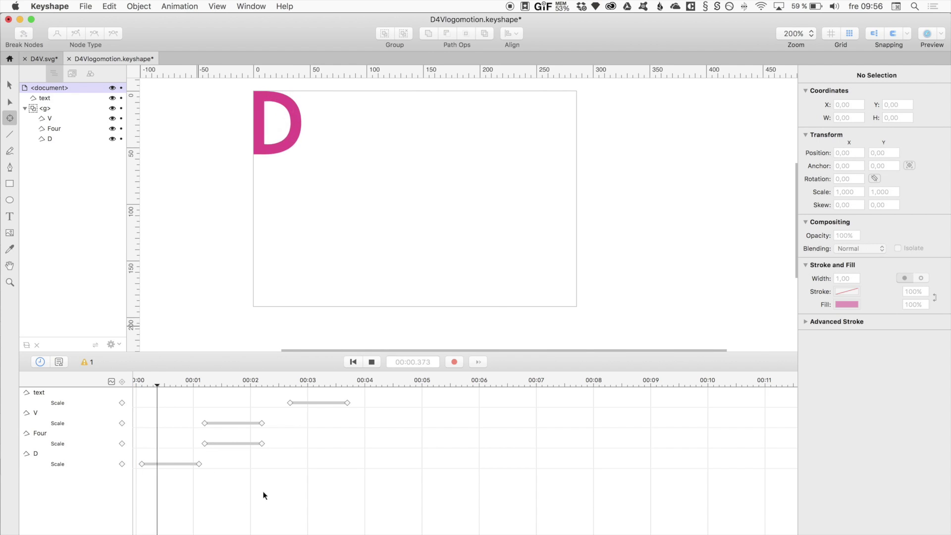
key("space")
left_click_drag(213, 379, 182, 383)
Shift the Four Scale keyframes to about 00:00.800 and 00:01.800, and the V keyframes to about 00:01.500 and 00:02.500.
left_click(262, 443)
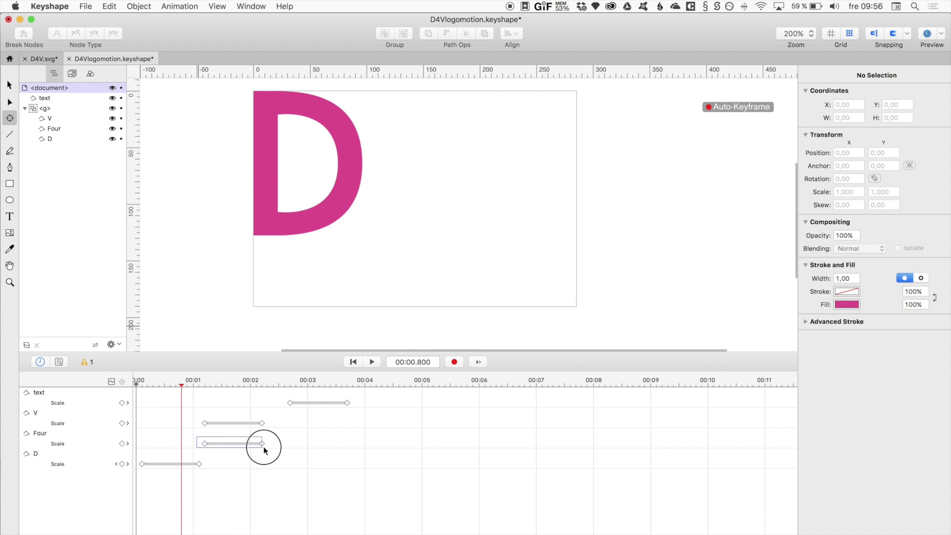
left_click_drag(253, 444, 236, 443)
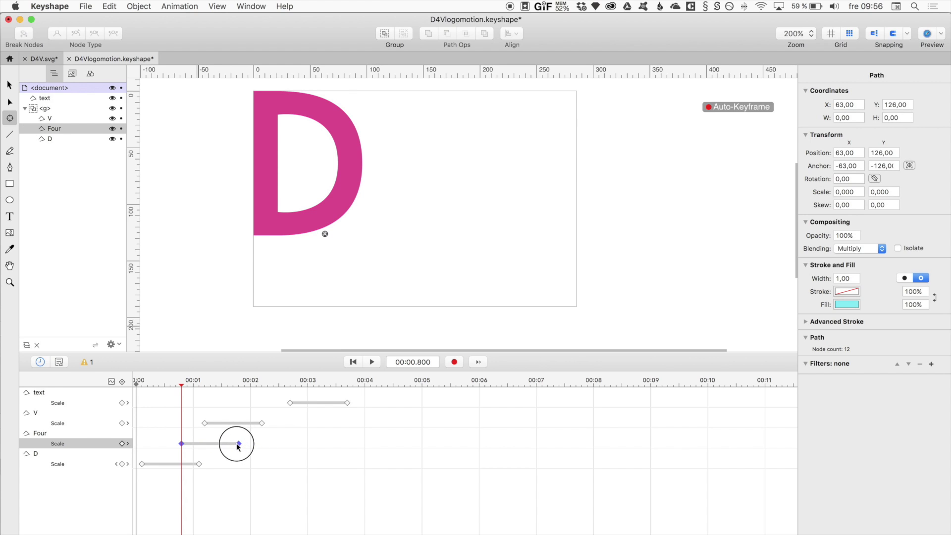
left_click(250, 424)
left_click(277, 424)
left_click(204, 423)
left_click(219, 421)
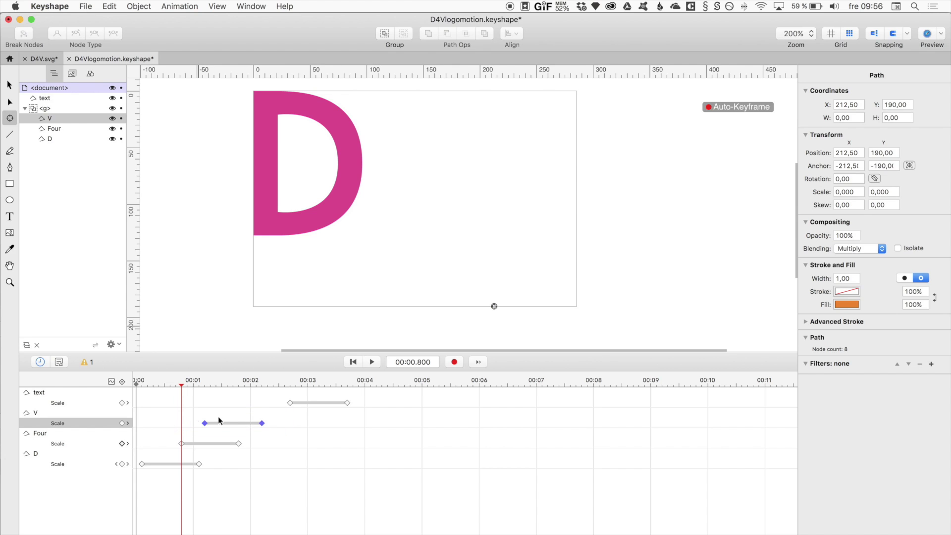
left_click_drag(262, 425, 279, 424)
Play the staggered animation from the start through the text's appearance, and save the document.
left_click_drag(177, 385, 136, 384)
key("space")
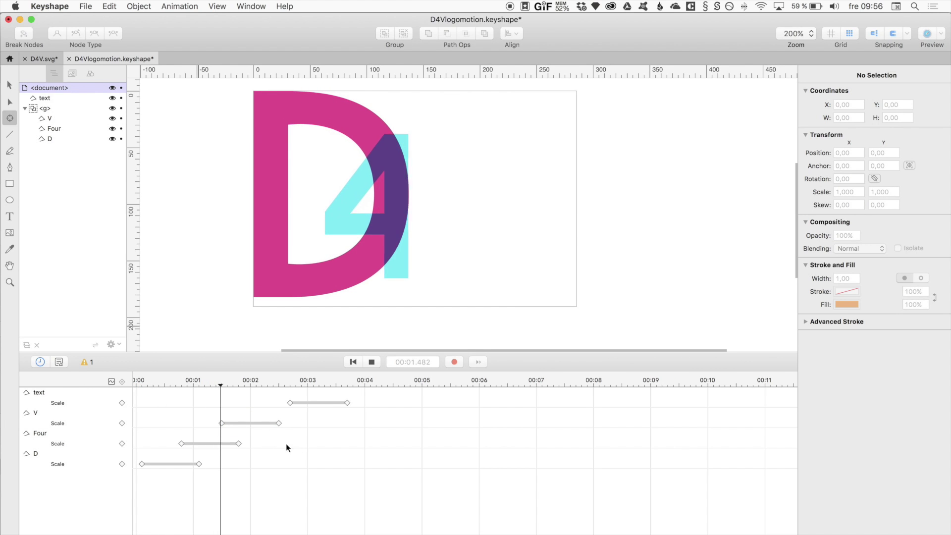
key("space")
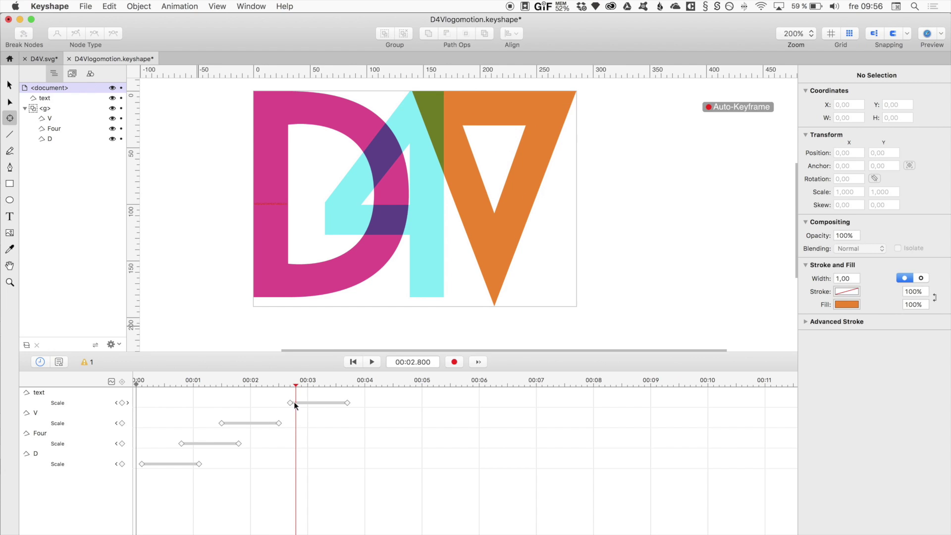
key("space")
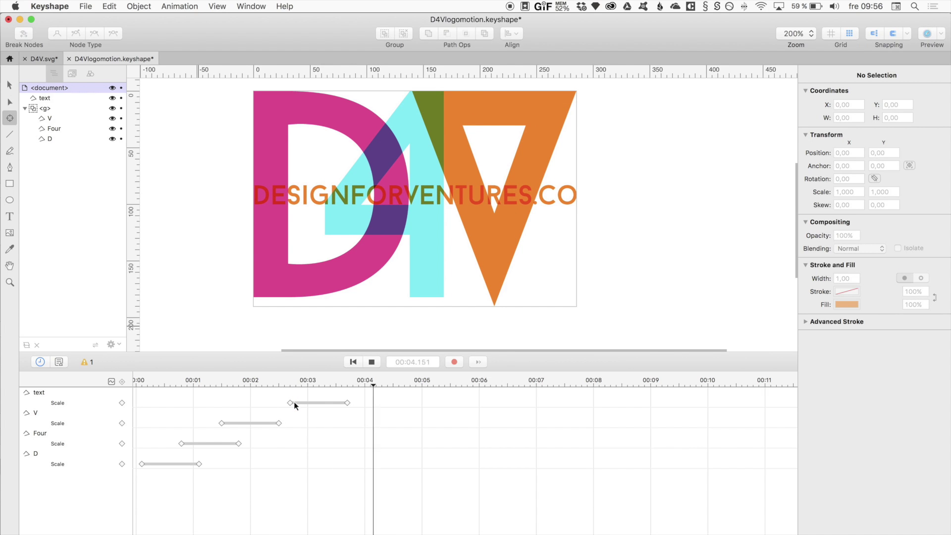
key("space")
key("super+s")
Apply ease-in-out easing to both Scale keyframes of the D path.
left_click_drag(258, 387, 347, 385)
left_click(115, 463)
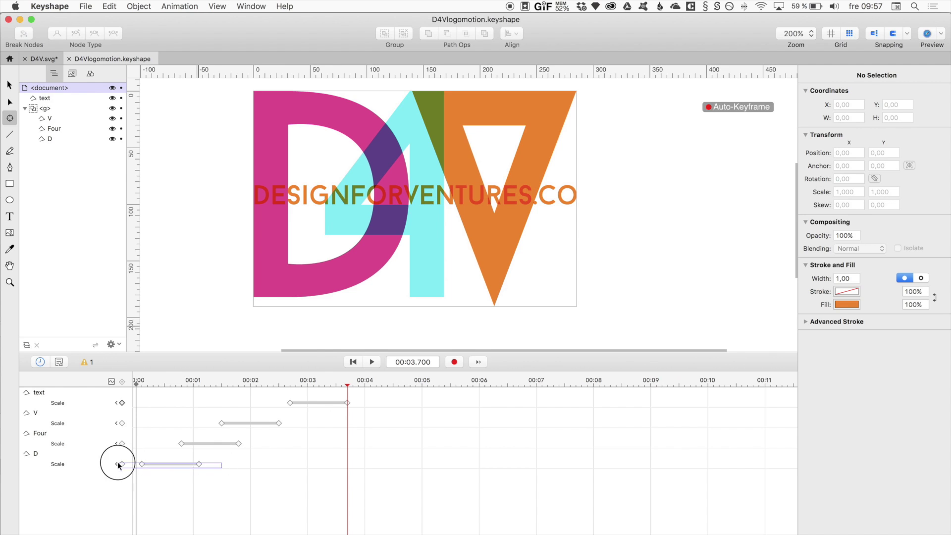
left_click(253, 91)
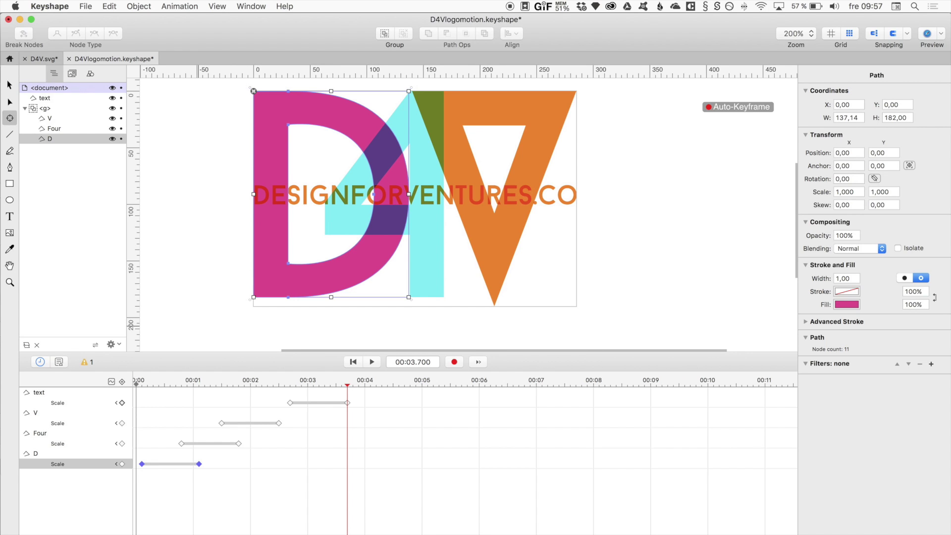
Play the animation from 00:00 to review the easing on the D.
left_click_drag(217, 378, 112, 379)
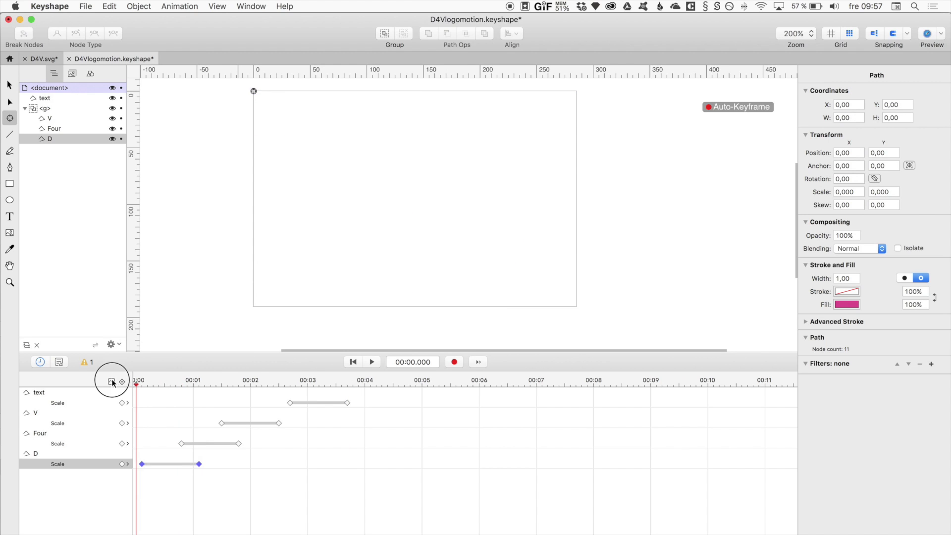
key("space")
key("space")
Apply ease-in-out easing to the Scale keyframes of Four, V and text, and play the animation.
left_click(157, 435)
left_click_drag(171, 435, 252, 444)
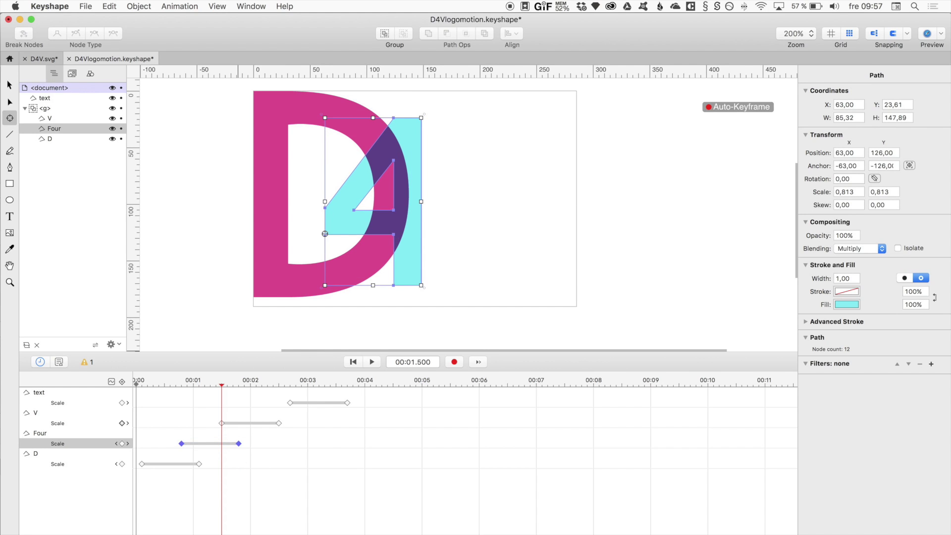
left_click_drag(202, 423, 287, 434)
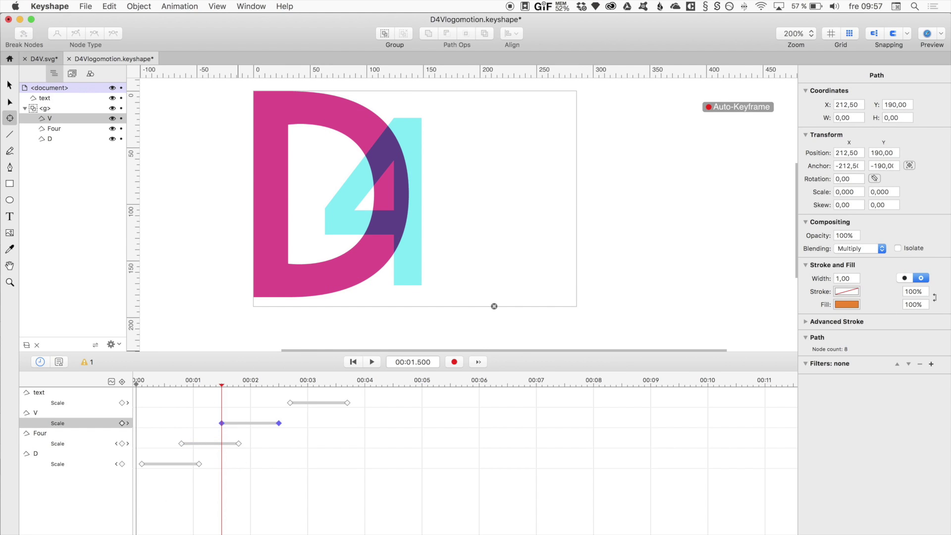
left_click_drag(268, 394, 352, 415)
left_click(192, 413)
key("space")
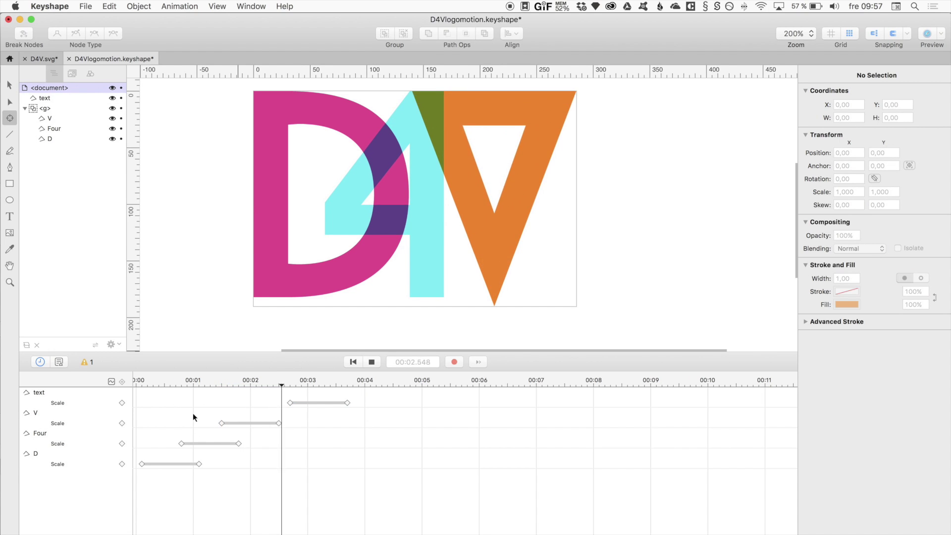
Shift the text's Scale keyframes earlier to about 00:02.300 and 00:03.300, and return the playhead to 00:00.
left_click_drag(276, 398, 325, 403)
left_click(304, 423)
left_click_drag(178, 382, 67, 379)
left_click_drag(355, 483, 133, 386)
Show the D path's Scale keyframes as a curve and extend the end keyframe's easing handle back to about 00:00.250.
left_click(159, 463)
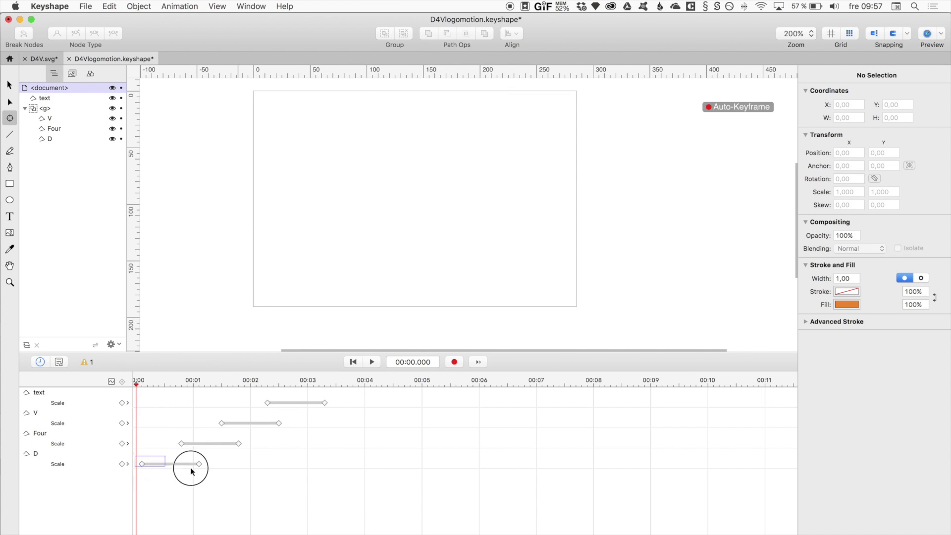
left_click(112, 381)
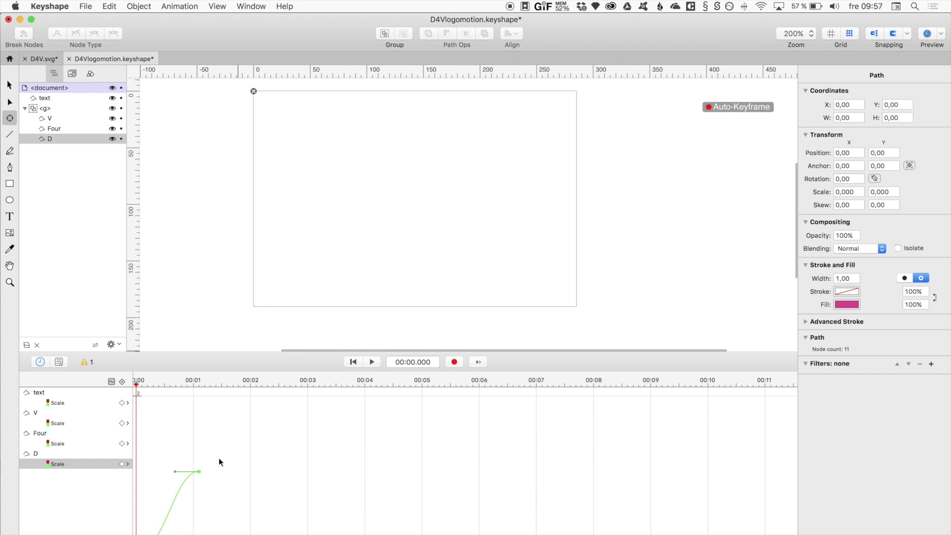
left_click(198, 471)
left_click_drag(174, 471, 150, 471)
Play the animation to review the D path's adjusted easing curve.
key("space")
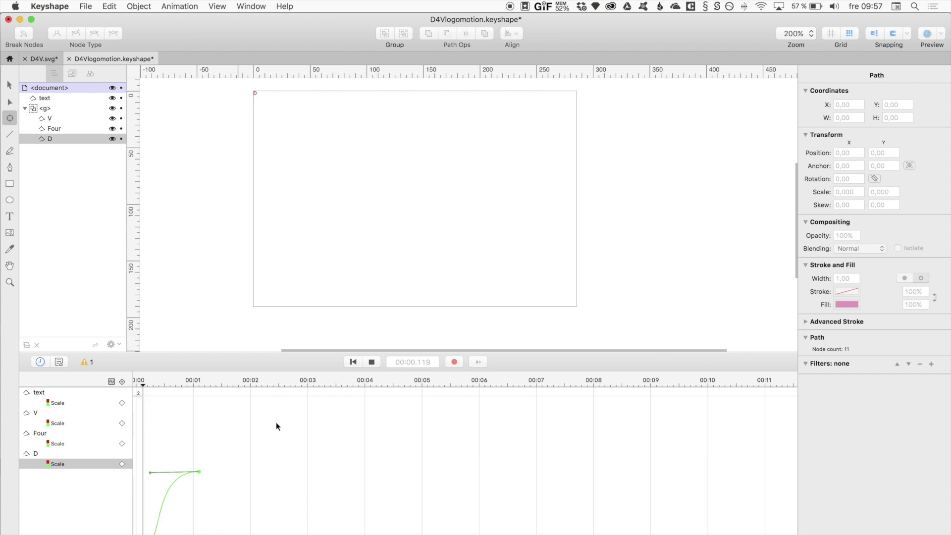
left_click(187, 386)
left_click_drag(186, 386, 201, 398)
key("space")
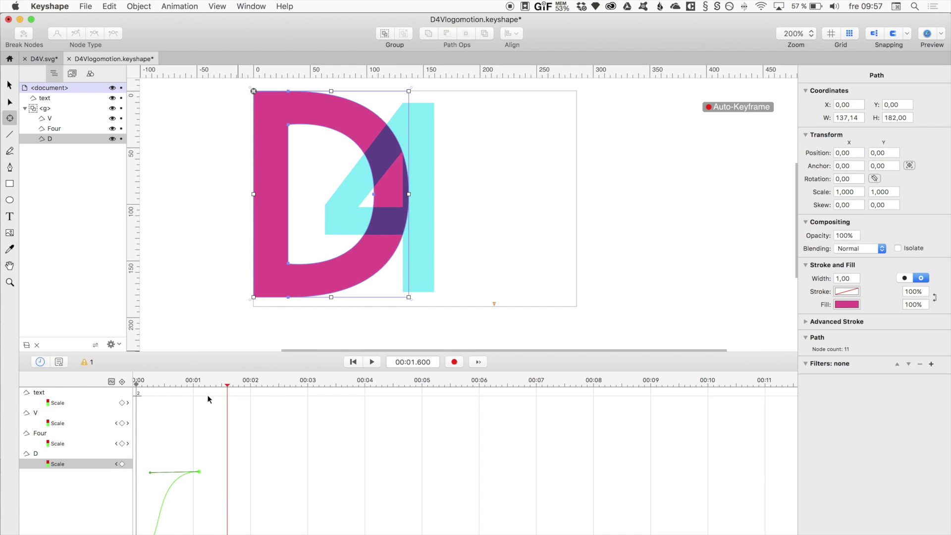
Shorten the easing handle of D's end Scale keyframe to about 00:00.500 and play the animation.
key("space")
key("Home")
left_click(151, 474)
left_click(187, 463)
left_click(151, 474)
left_click_drag(152, 476, 163, 479)
key("space")
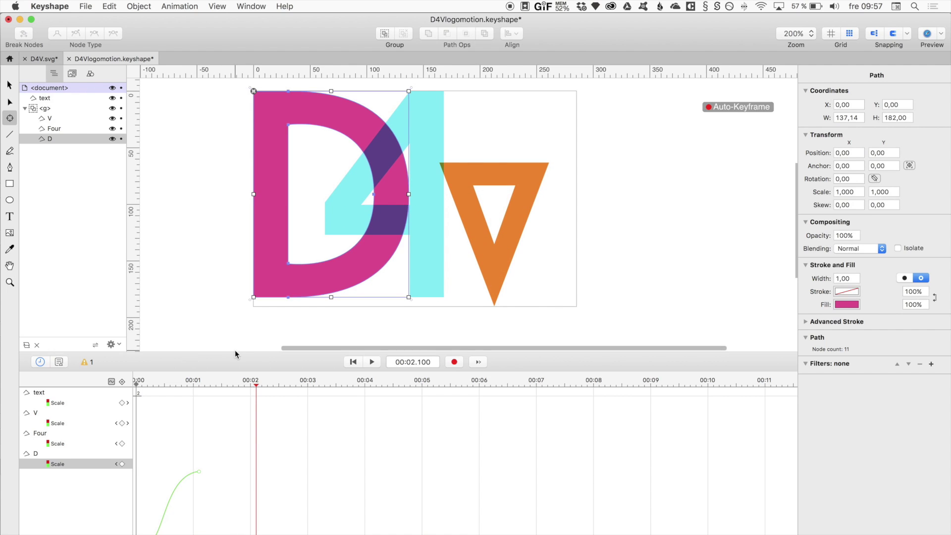
Extend the easing handle of Four's end Scale keyframe back to about 00:01.100 and play the animation.
left_click(55, 445)
mouse_move(222, 478)
left_click_drag(217, 473, 200, 476)
key("space")
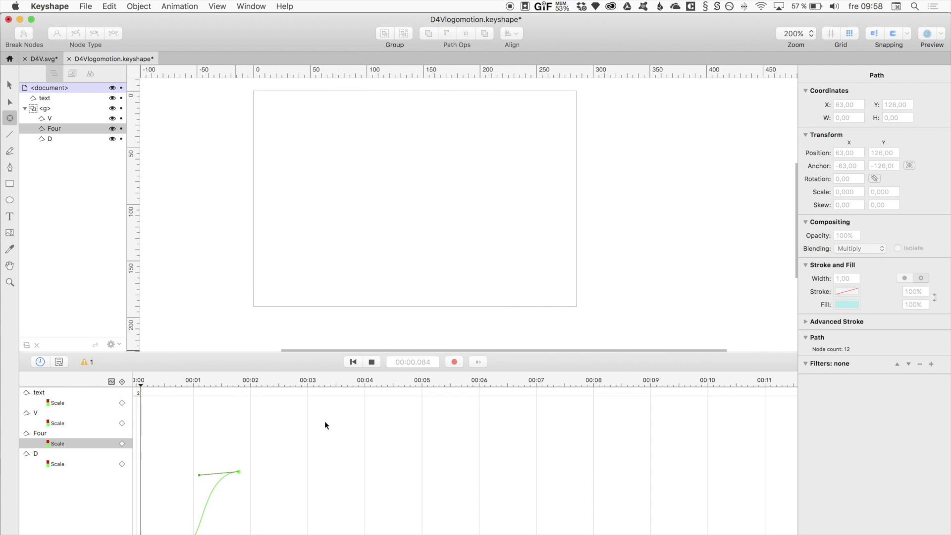
Extend the easing handle of V's end Scale keyframe back to about 00:01.800 and play the animation from the start.
key("space")
left_click(64, 422)
mouse_move(248, 462)
left_mouse_down()
mouse_move(343, 491)
mouse_move(238, 472)
left_mouse_up()
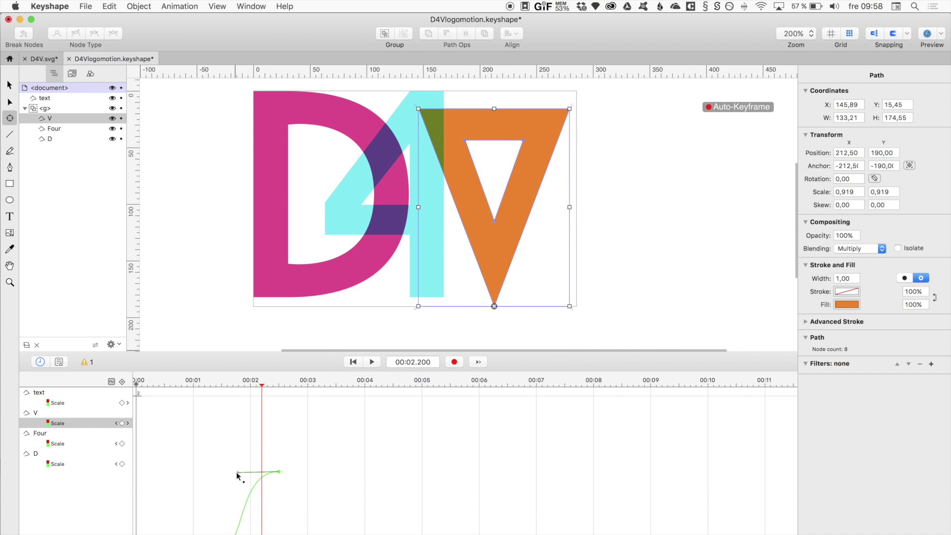
left_click_drag(259, 385, 139, 396)
key("space")
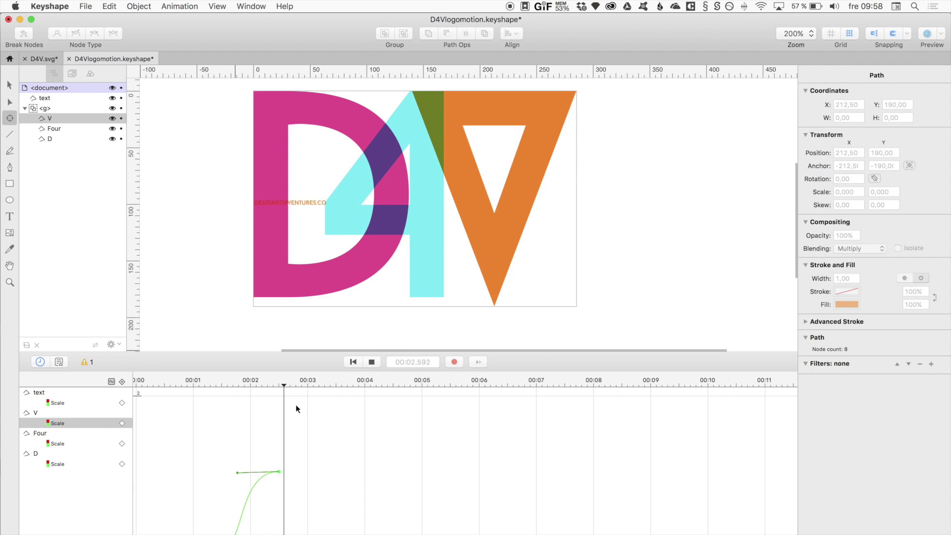
Extend the easing handle of the text's end Scale keyframe back to about 00:02.500 and play the animation.
left_click(73, 403)
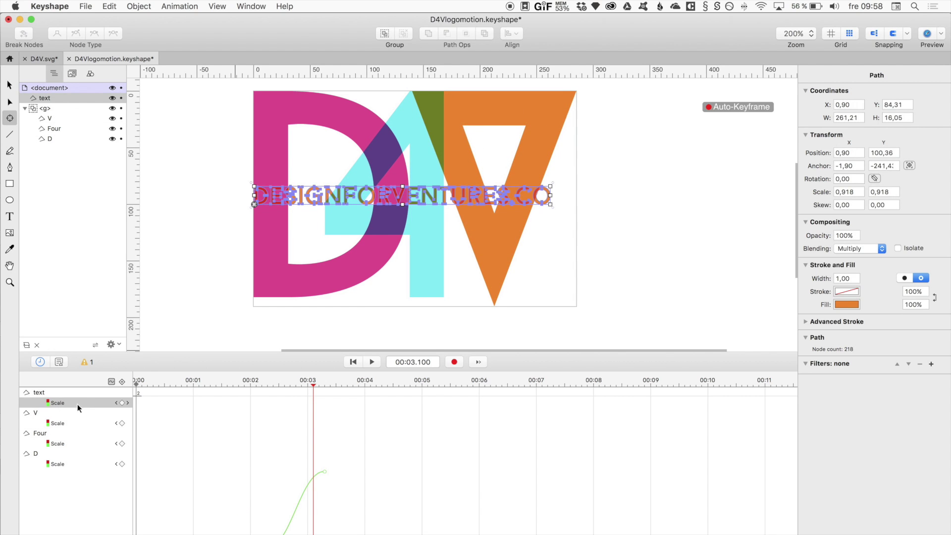
left_click_drag(301, 470, 282, 471)
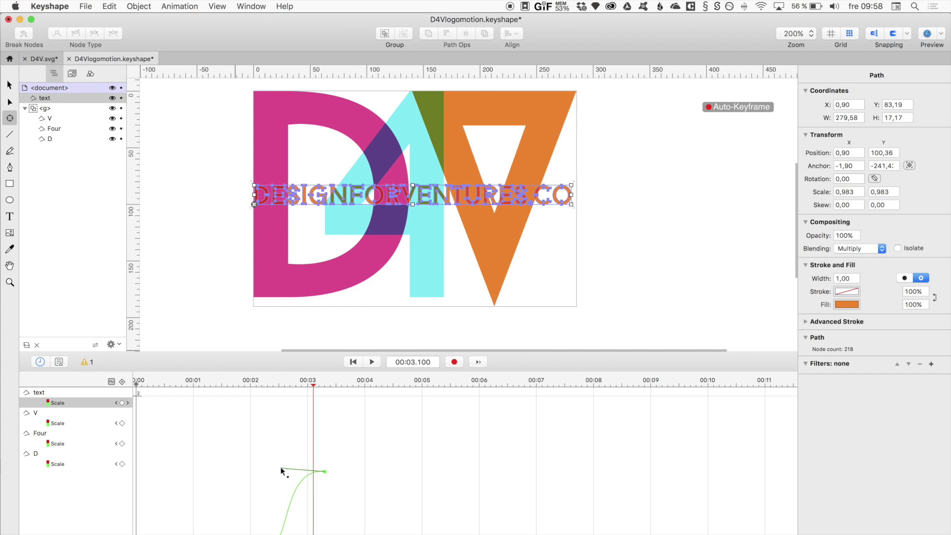
left_click(117, 403)
key("space")
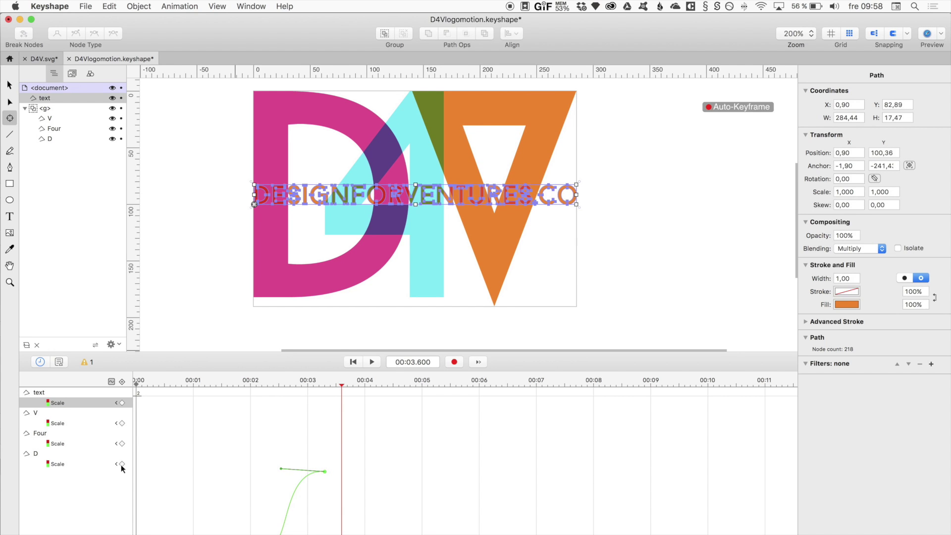
Show the Scale curves of text, V, Four and D together and compare the easing handles of their end keyframes.
left_click(65, 423, "super")
left_click(63, 444, "super")
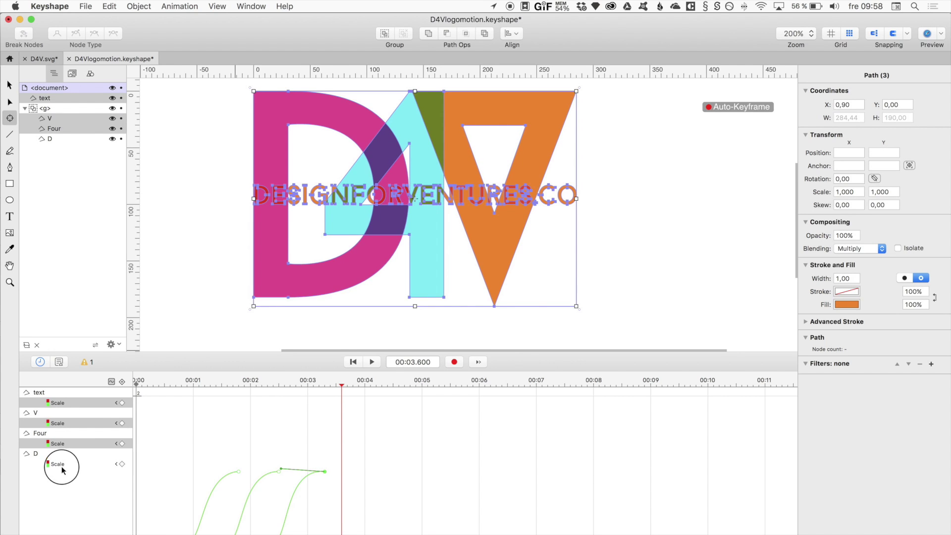
left_click(59, 464, "super")
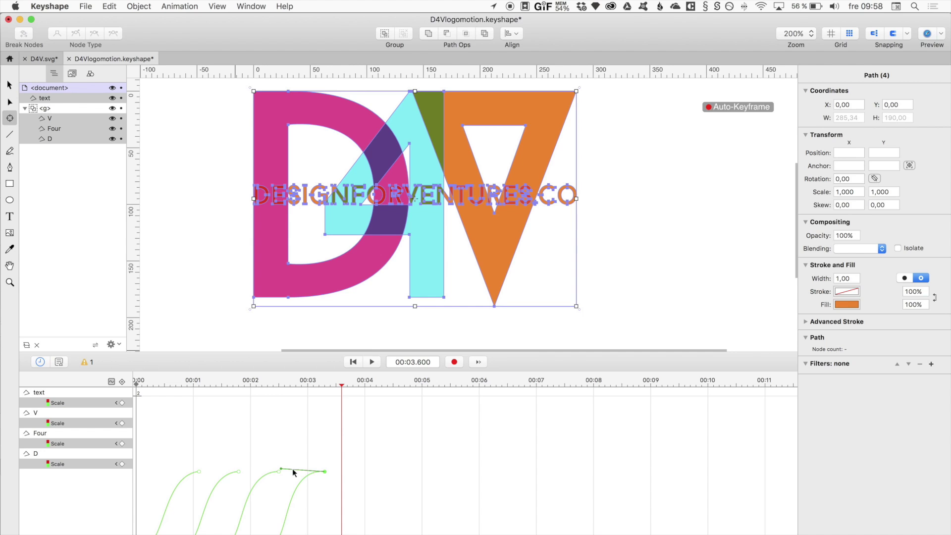
left_click(198, 471)
left_click_drag(163, 477, 282, 469)
left_click(239, 471)
left_click(277, 472)
left_click(308, 474)
left_click(281, 471)
left_click(286, 446)
Play the whole animation from 00:00 and save the document.
left_click_drag(335, 396, 100, 401)
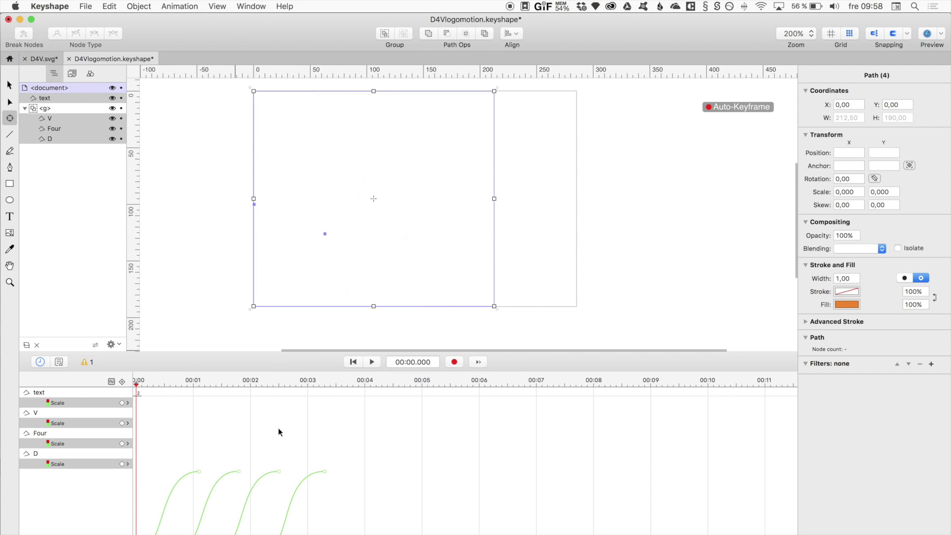
key("space")
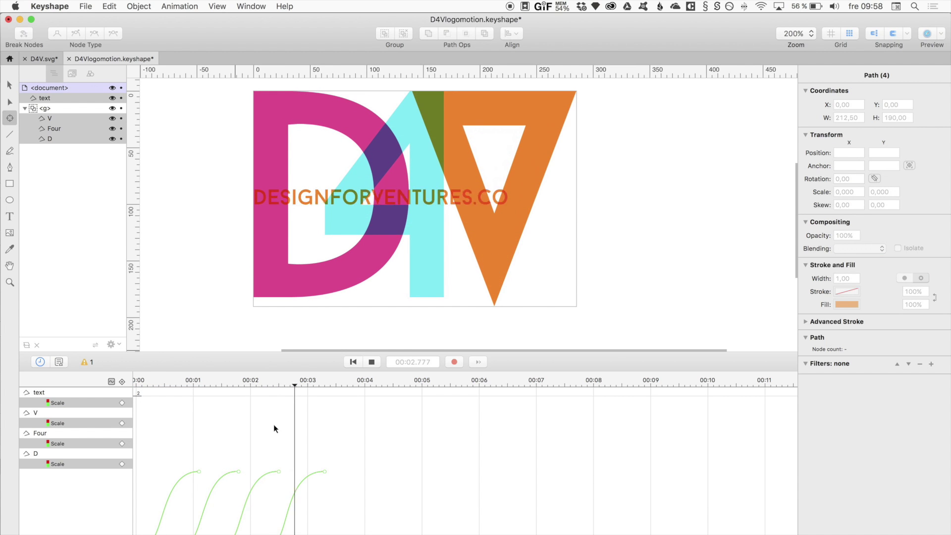
key("space")
key("super+s")
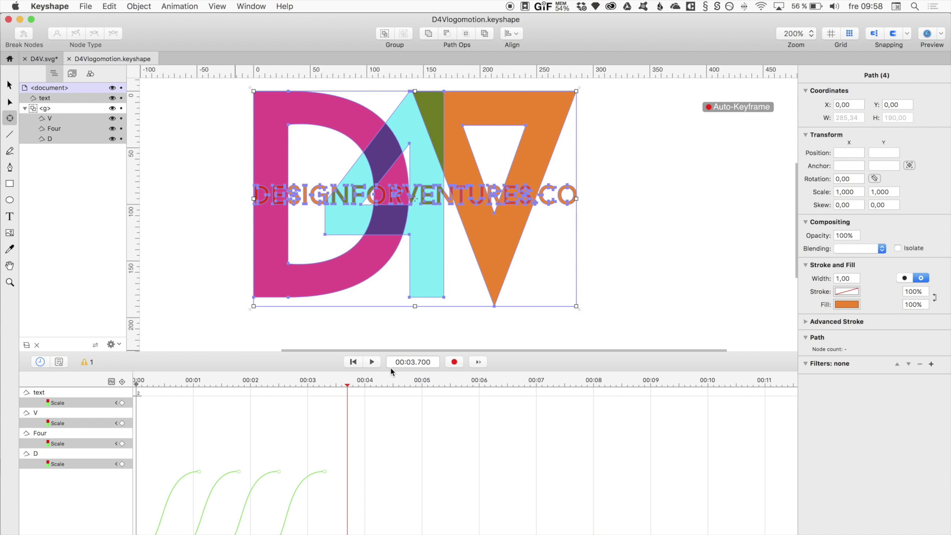
Switch the timeline from curves back to keyframes, turn off Auto-Keyframe, and move the playhead to 00:03.400.
left_click(112, 382)
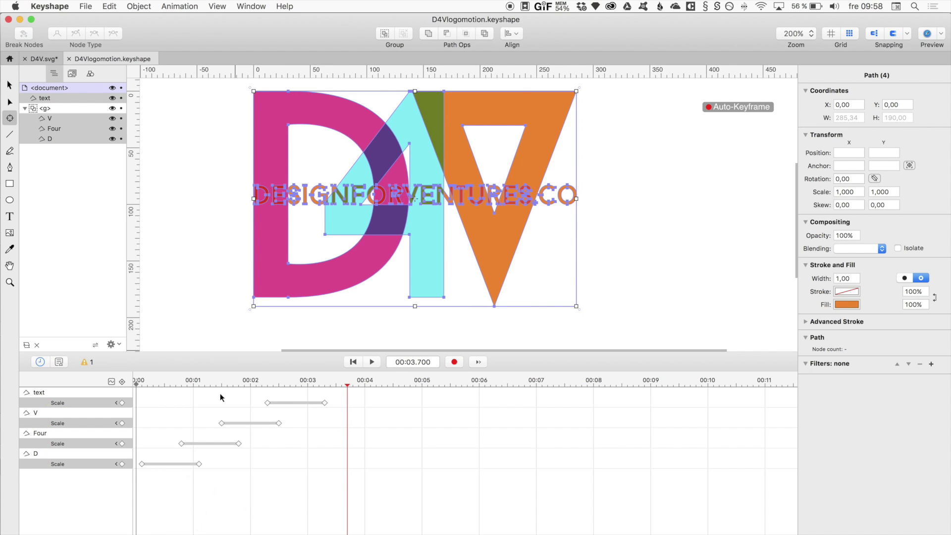
left_click(221, 396)
left_click(331, 388)
left_click_drag(242, 395, 372, 389)
left_click(455, 362)
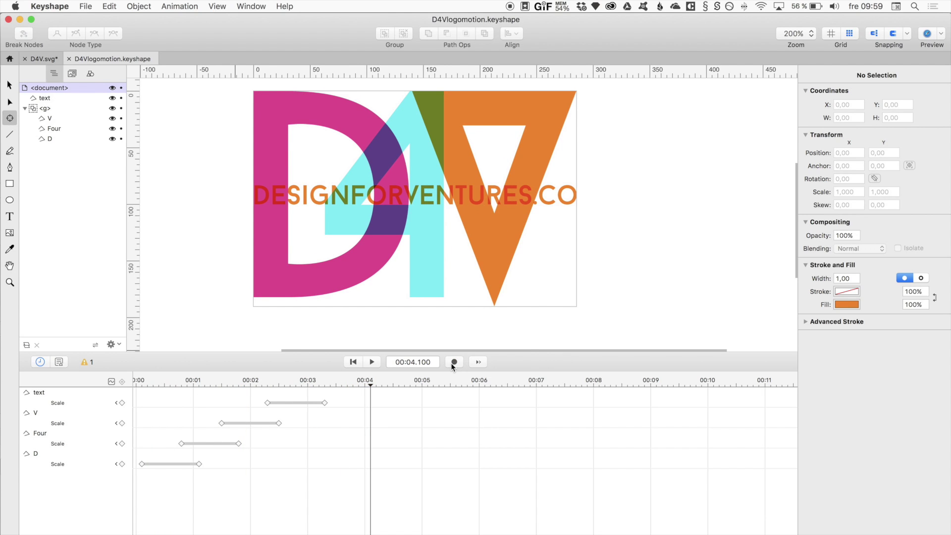
left_click_drag(117, 388, 332, 400)
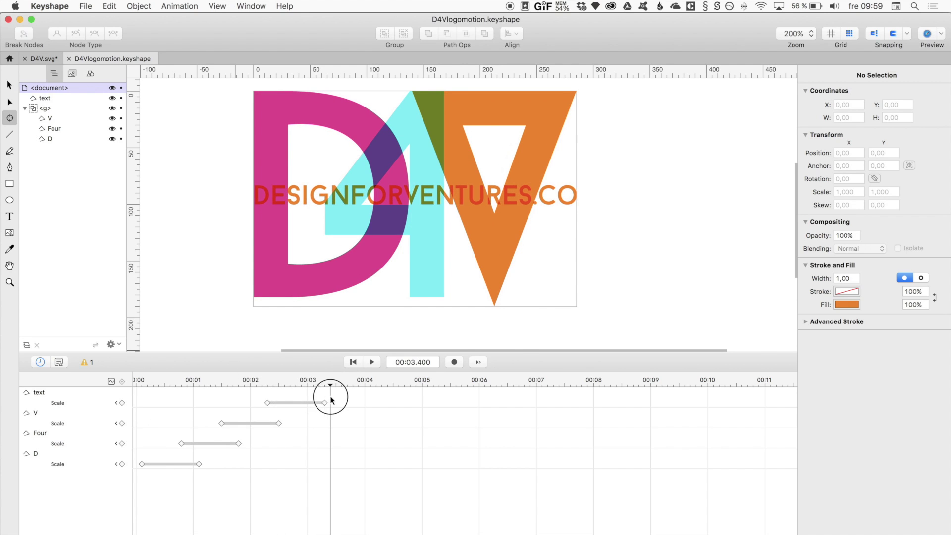
Try repeating the Scale keyframes of all four paths, play the looping animation, and undo the repeat.
left_click_drag(376, 507, 134, 384)
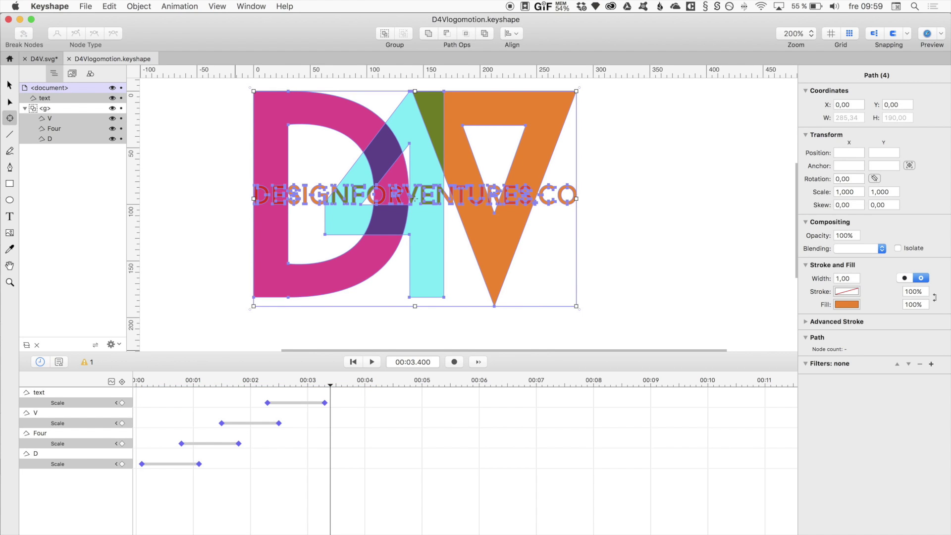
key("super+r")
key("space")
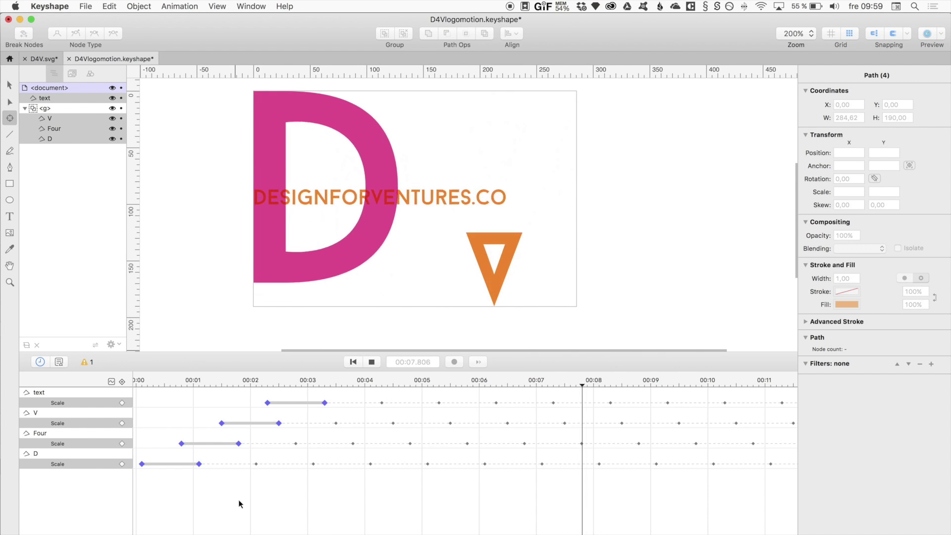
key("space")
key("super+z")
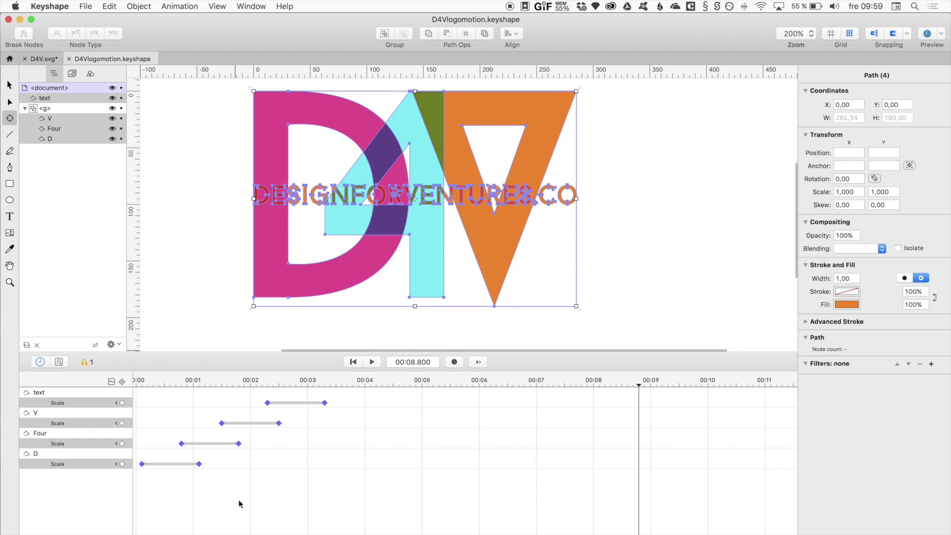
Deselect everything, return the playhead to 00:00, preview the animation in the Safari browser, and return to Keyshape.
left_click(340, 477)
left_click(296, 383)
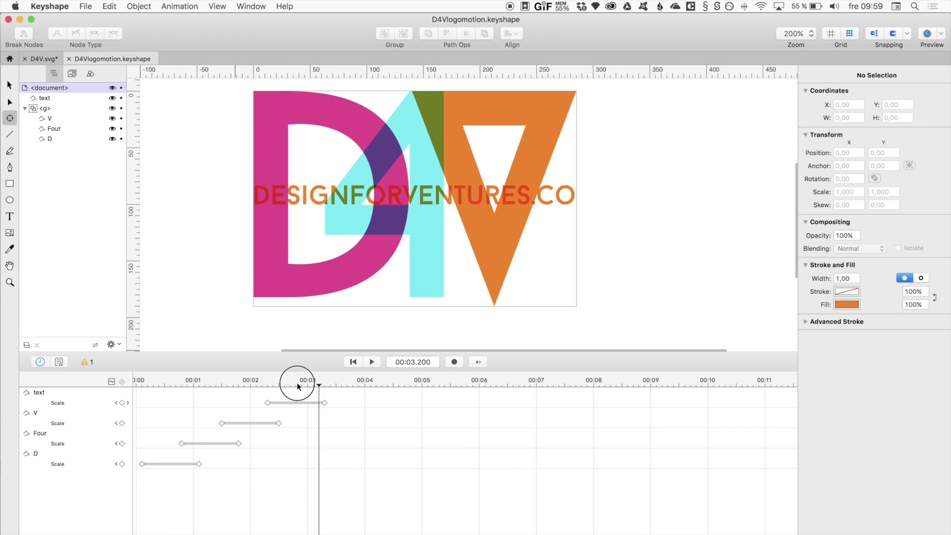
key("Home")
left_click(924, 36)
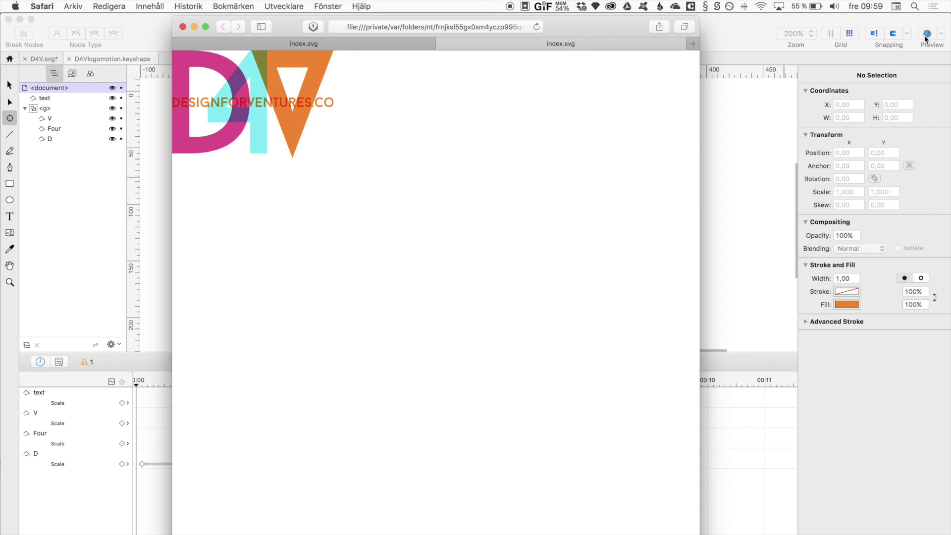
left_click(717, 97)
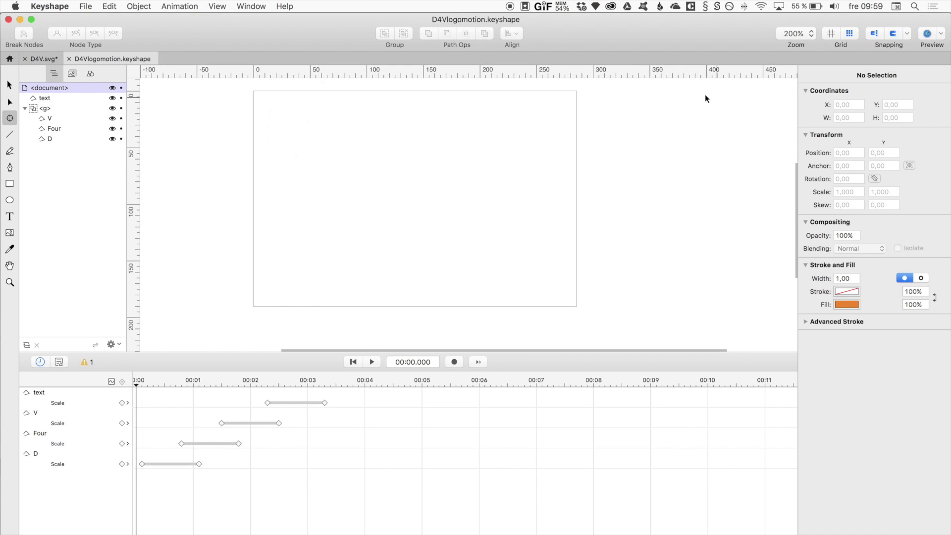
Move the playhead to 00:03.100 and save the document.
left_click_drag(141, 382, 313, 392)
key("super+s")
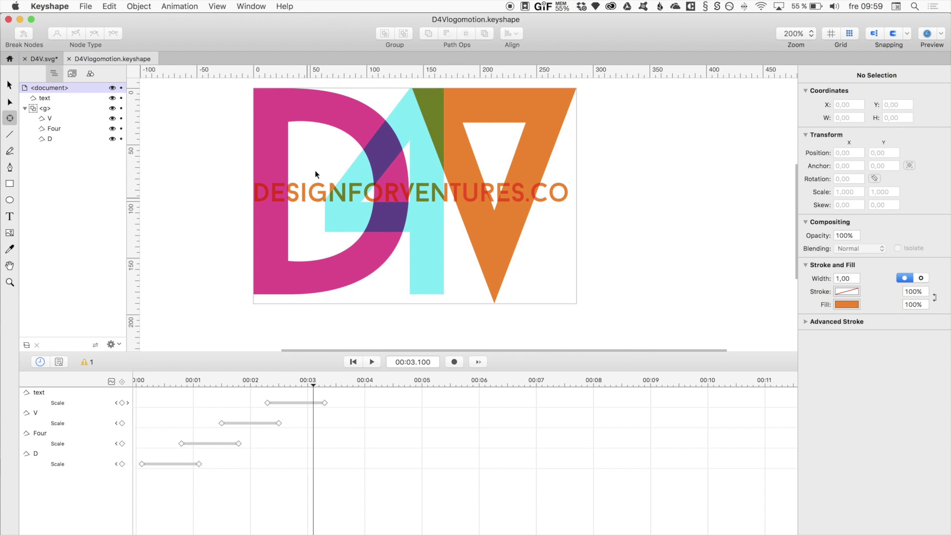
left_click_drag(234, 138, 237, 153)
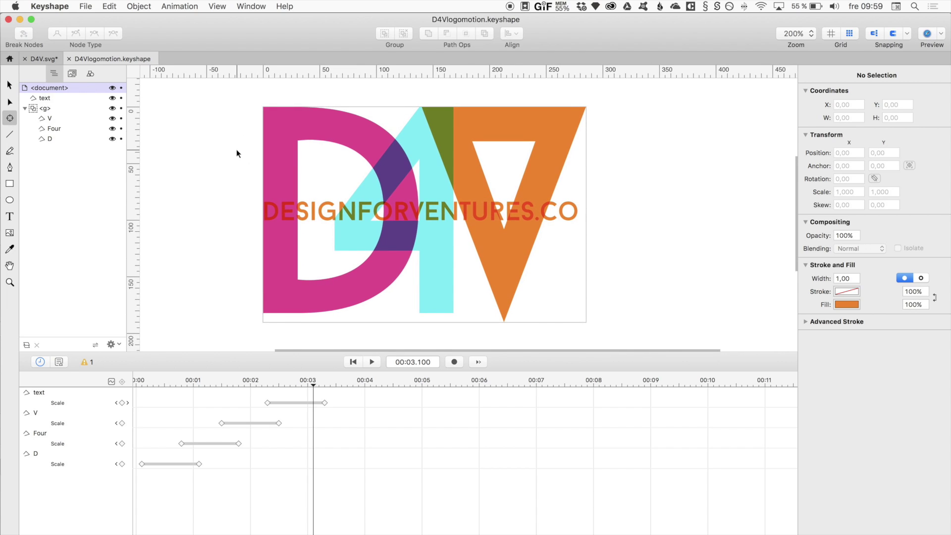